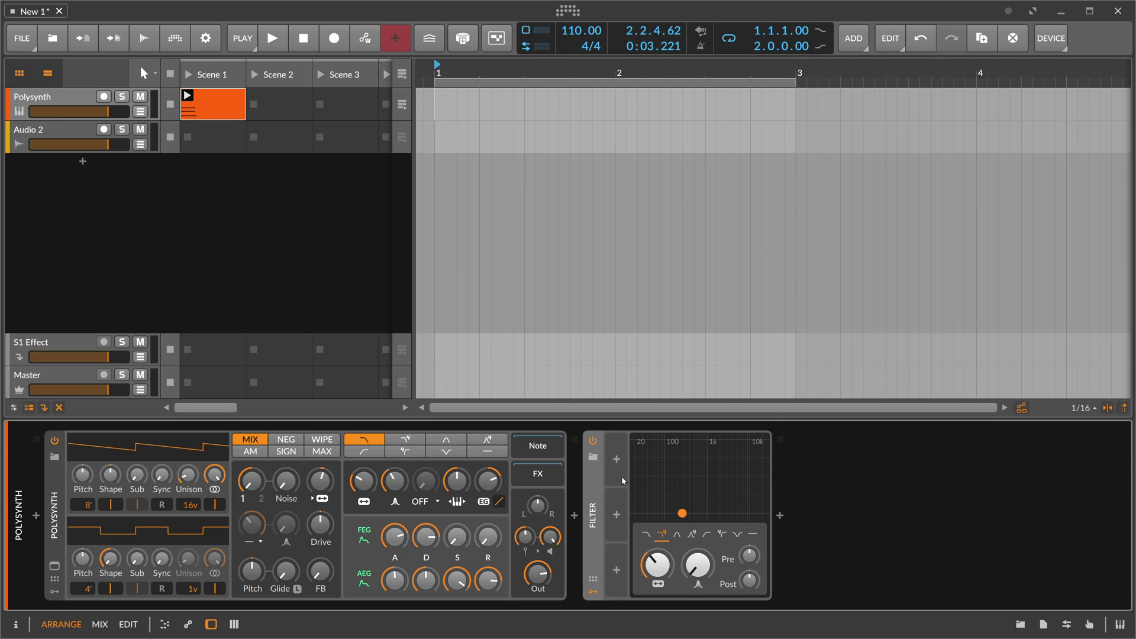
Add an Audio Rate modulator to the Filter device's first modulator slot and audition the Polysynth clip
{"action": "left_click", "coordinate": [618, 459]}
{"action": "type", "text": "aud"}
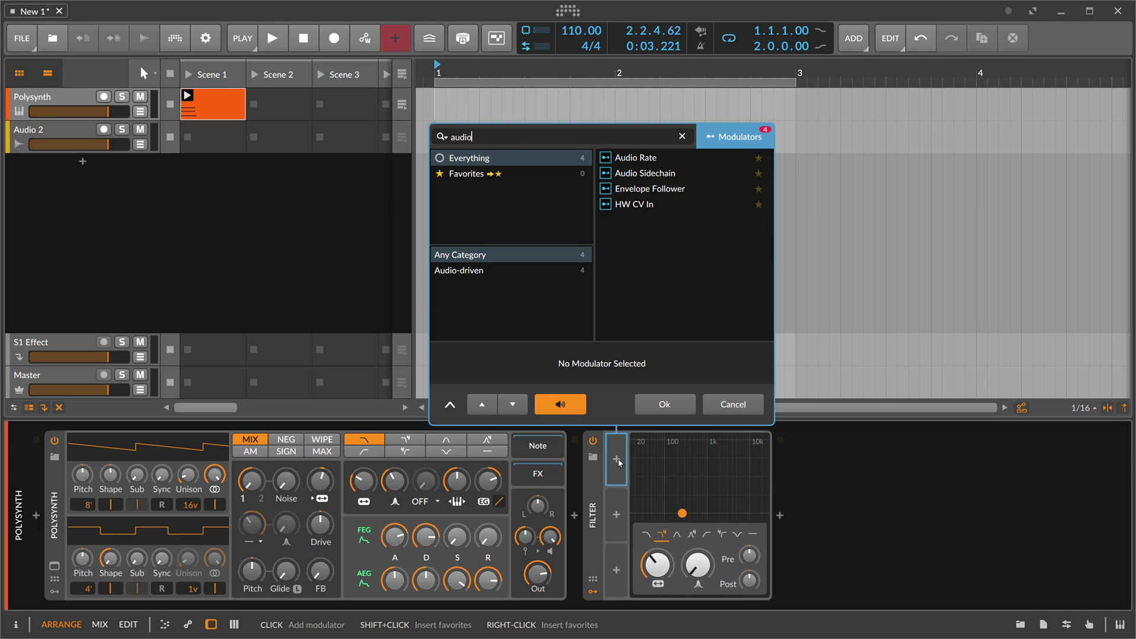
{"action": "type", "text": "io"}
{"action": "key", "text": "Down"}
{"action": "key", "text": "Return"}
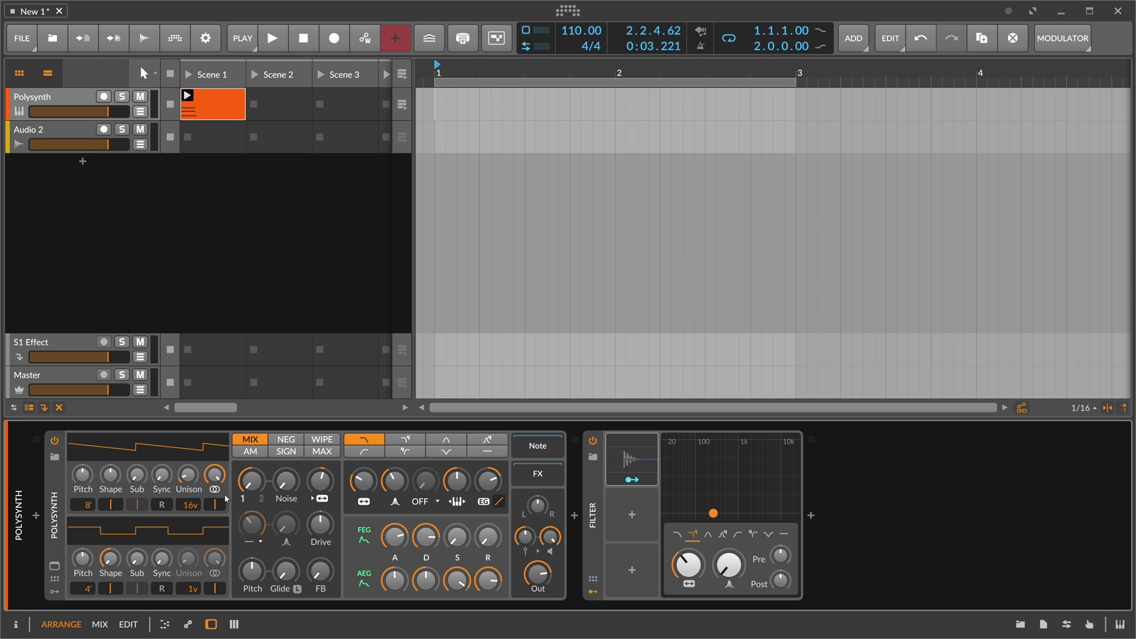
{"action": "key", "text": "space"}
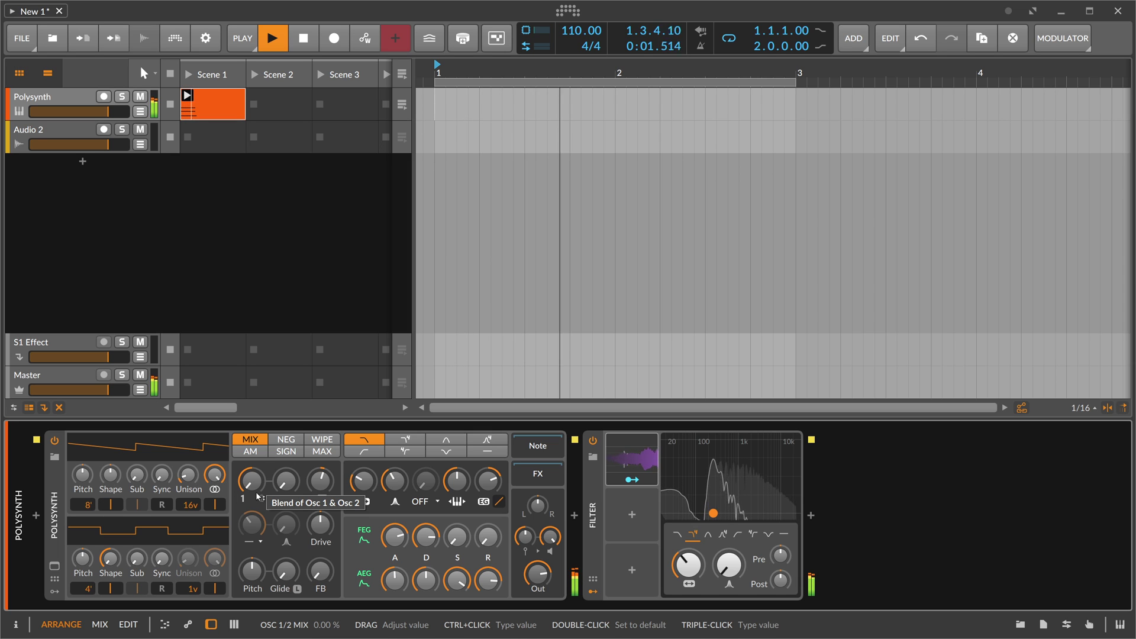
{"action": "key", "text": "space"}
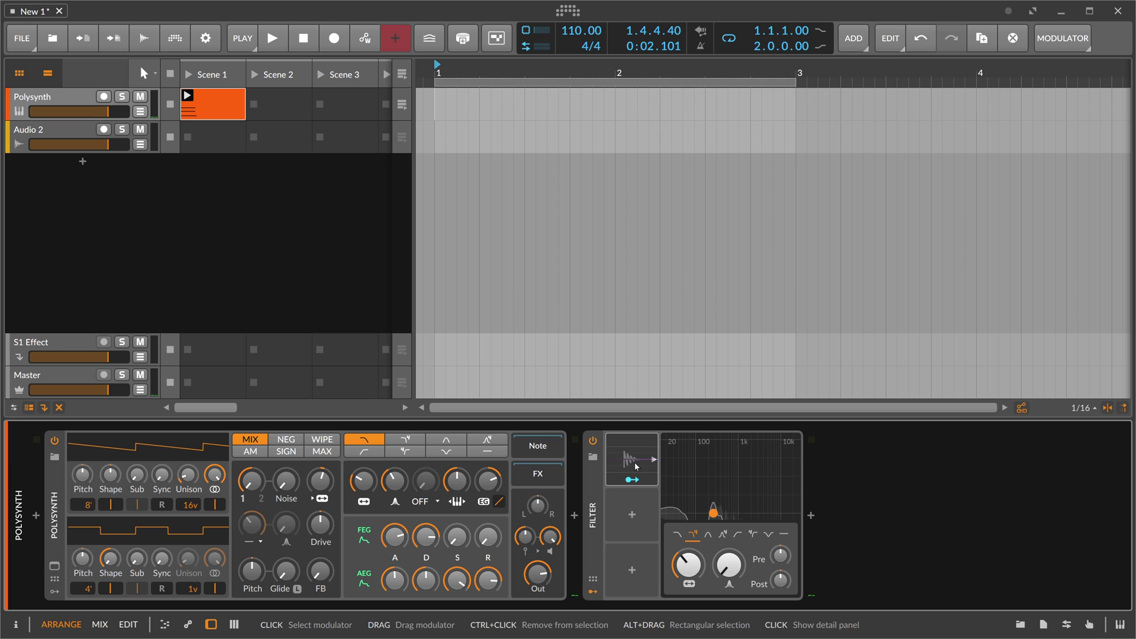
{"action": "key", "text": "space"}
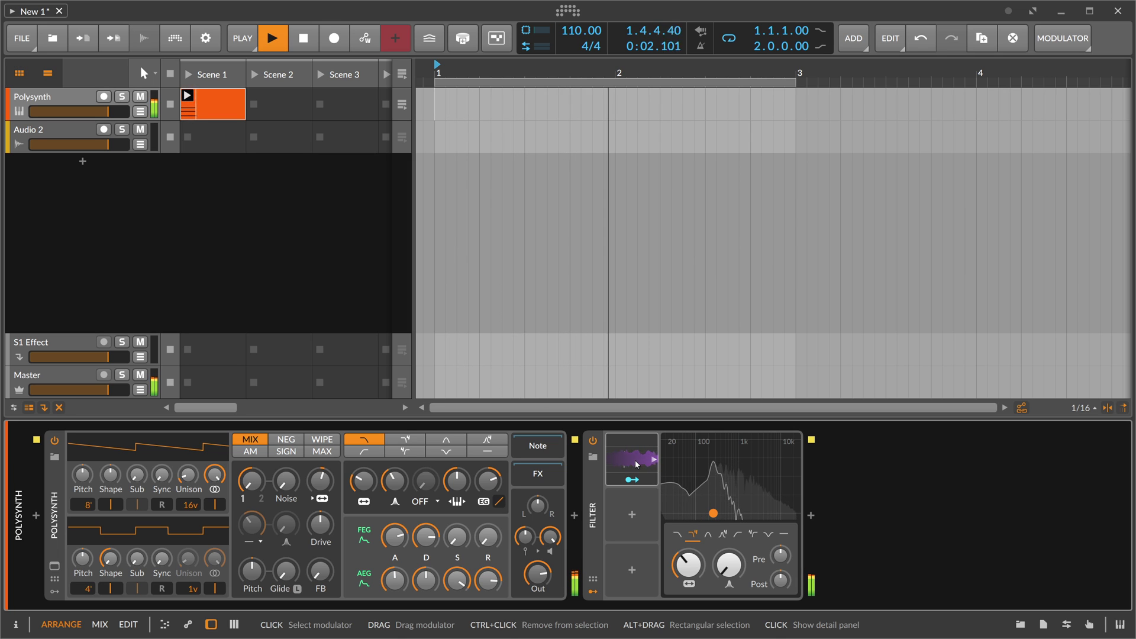
{"action": "key", "text": "space"}
Show the Audio Rate modulator's settings, map it to the Filter's cutoff frequency, and audition the modulation
{"action": "left_click", "coordinate": [638, 464]}
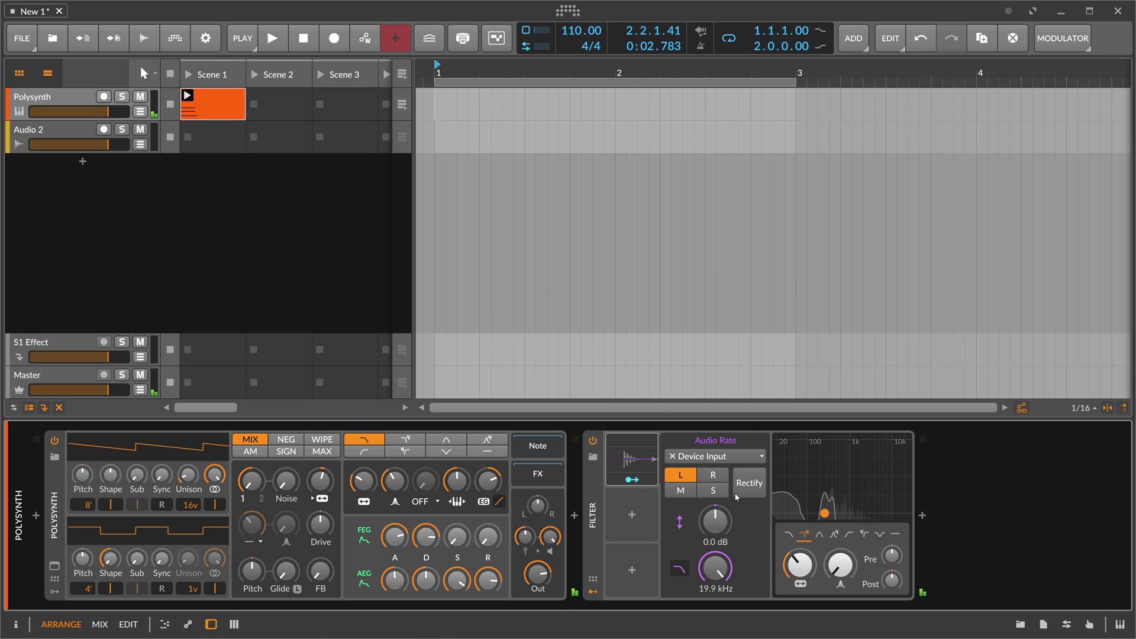
{"action": "left_click", "coordinate": [640, 484]}
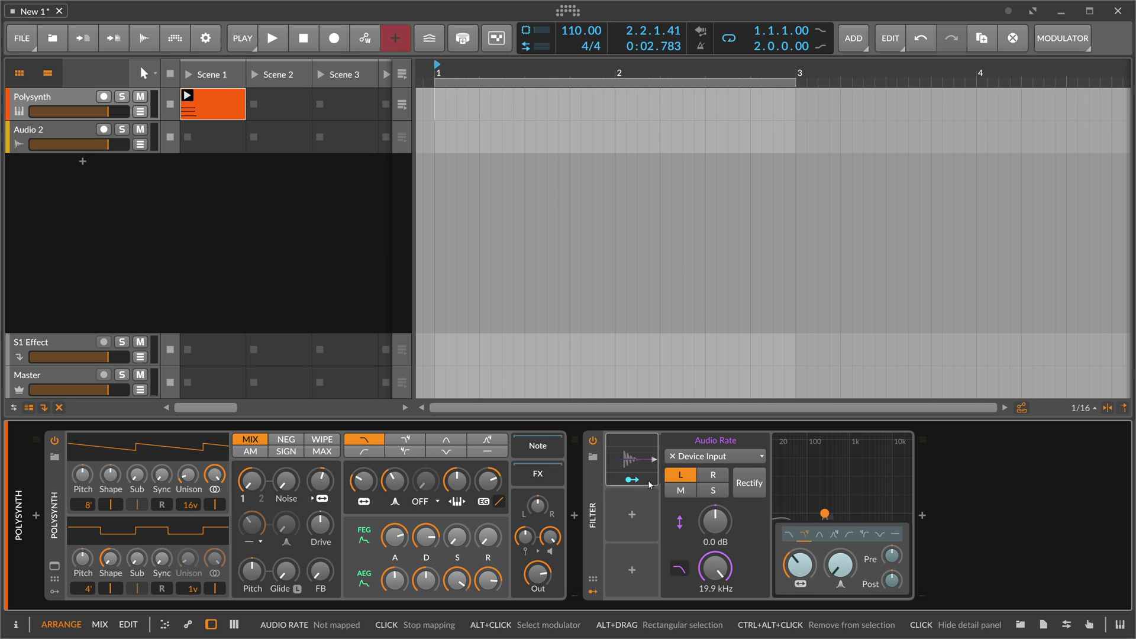
{"action": "left_click_drag", "start_coordinate": [800, 565], "coordinate": [801, 592]}
{"action": "key", "text": "space"}
{"action": "key", "text": "space"}
{"action": "key", "text": "space"}
{"action": "left_click", "coordinate": [632, 479]}
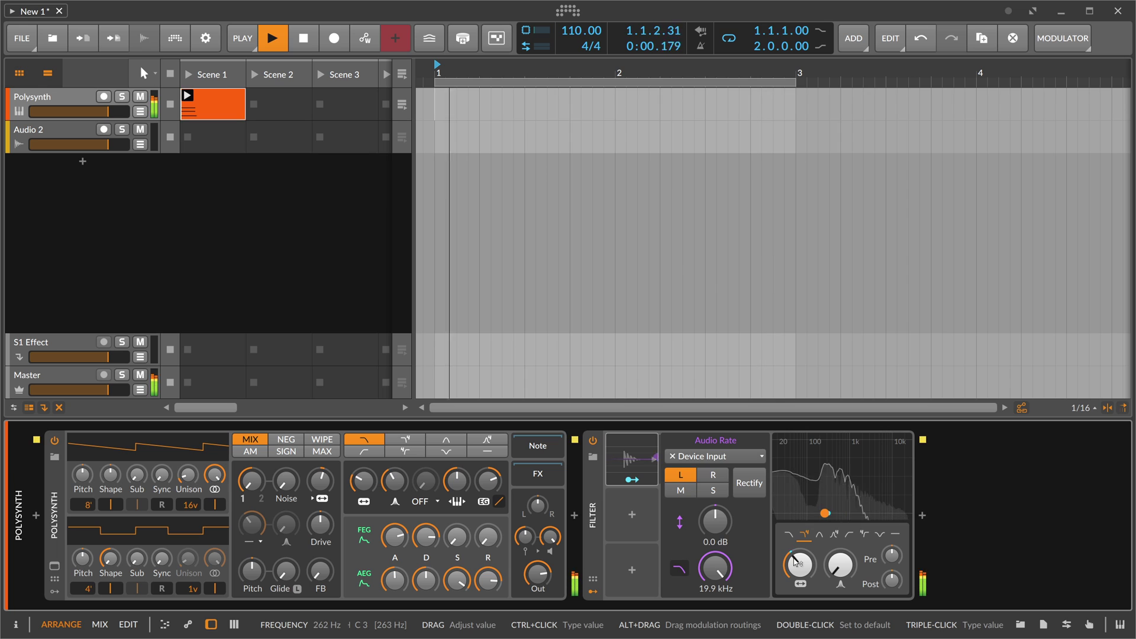
{"action": "key", "text": "space"}
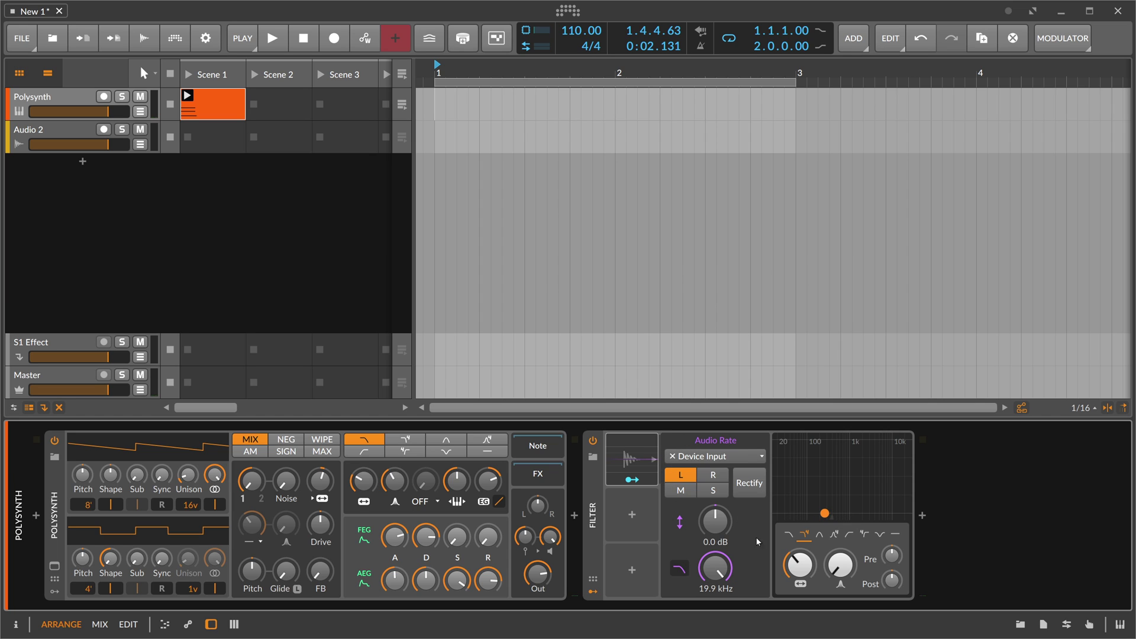
Try the Audio Rate modulator's middle channel and set its channel selection to S (side)
{"action": "left_click", "coordinate": [701, 478]}
{"action": "left_click", "coordinate": [685, 494]}
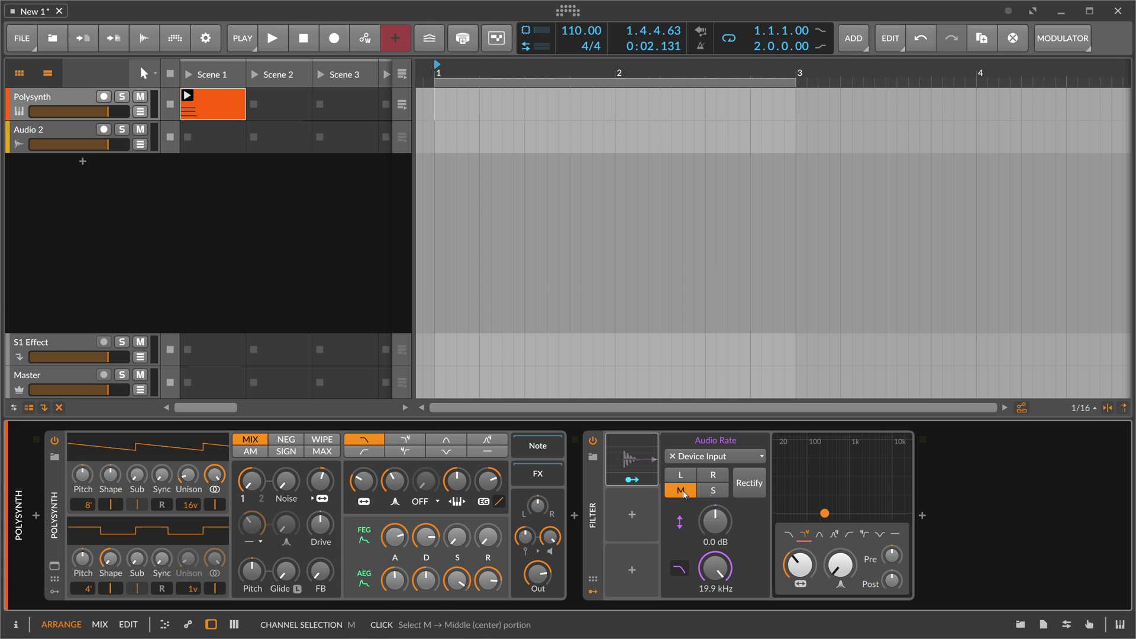
{"action": "left_click", "coordinate": [710, 493]}
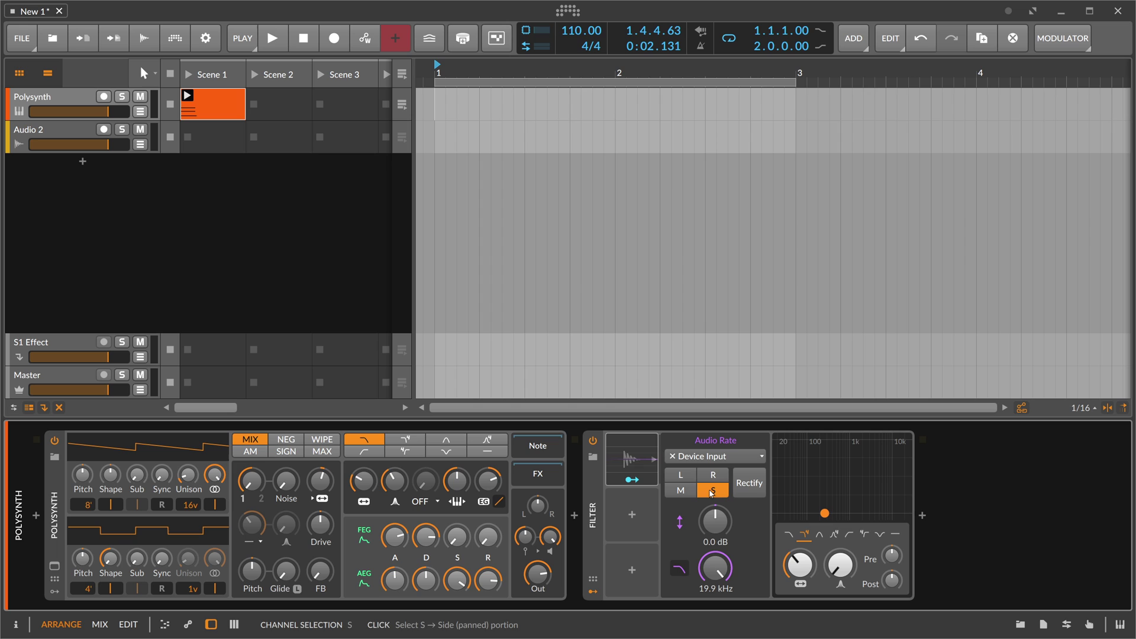
Try Audio Rate gains of +4.4, +9.9 and +15.5 dB with playback, resetting the gain to its default
{"action": "left_click_drag", "start_coordinate": [715, 520], "coordinate": [716, 514]}
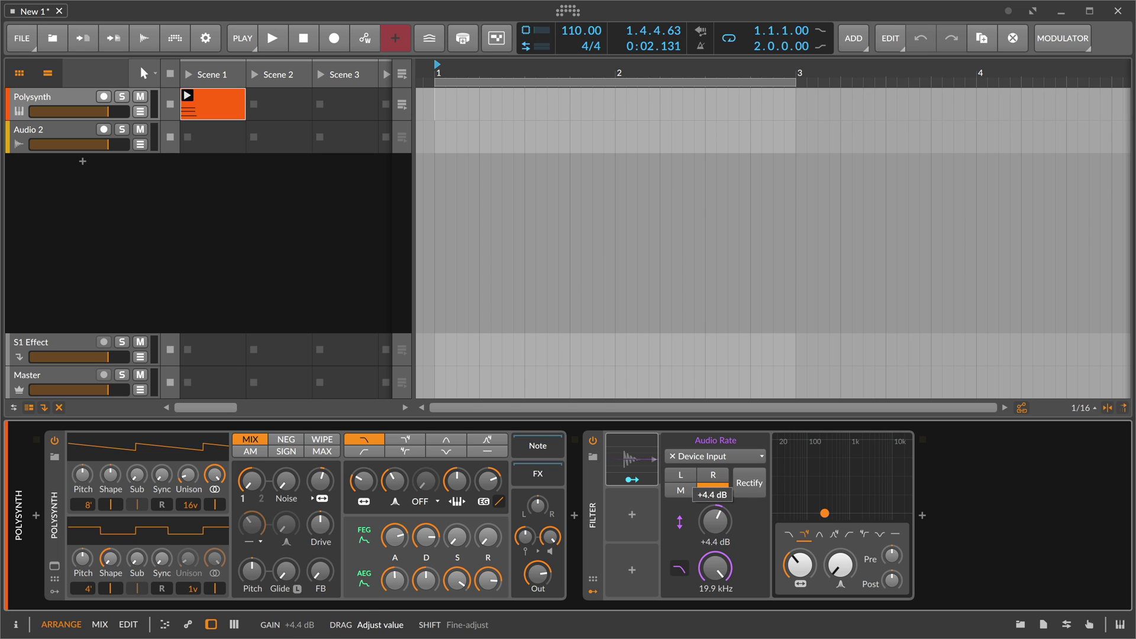
{"action": "double_click", "coordinate": [715, 519]}
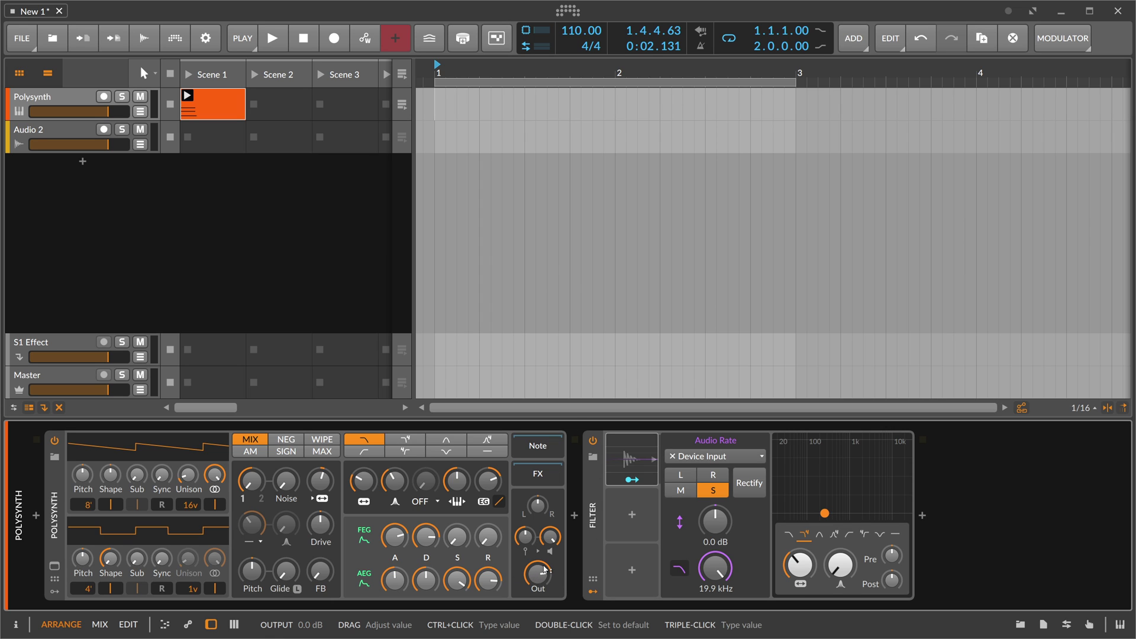
{"action": "left_click_drag", "start_coordinate": [715, 522], "coordinate": [716, 514]}
{"action": "double_click", "coordinate": [716, 522]}
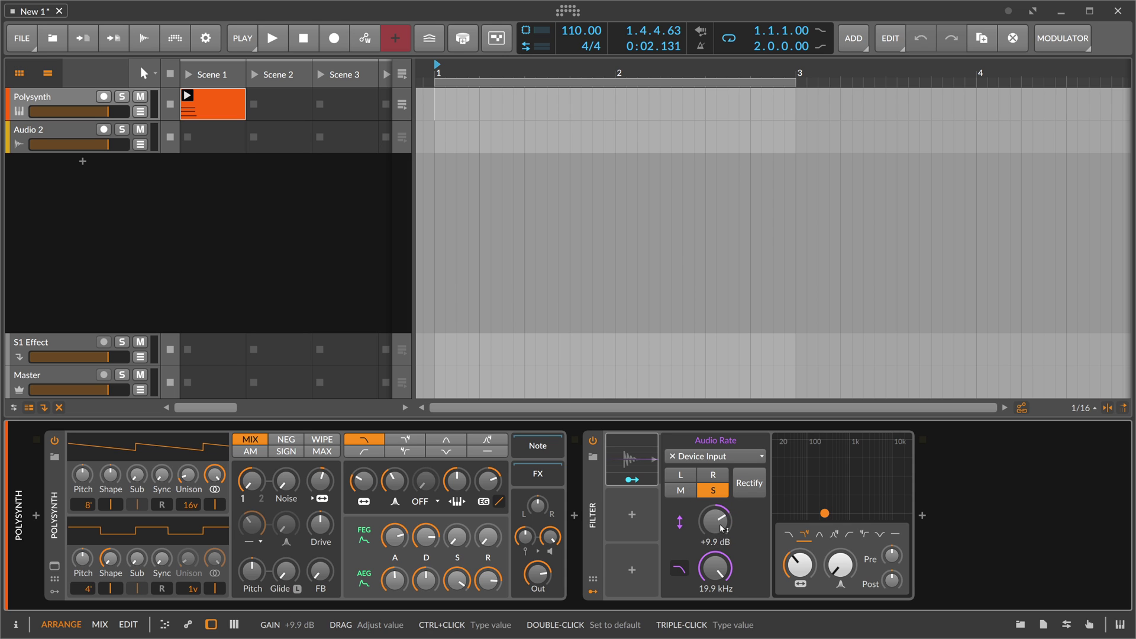
{"action": "key", "text": "space"}
{"action": "left_click_drag", "start_coordinate": [712, 523], "coordinate": [713, 519]}
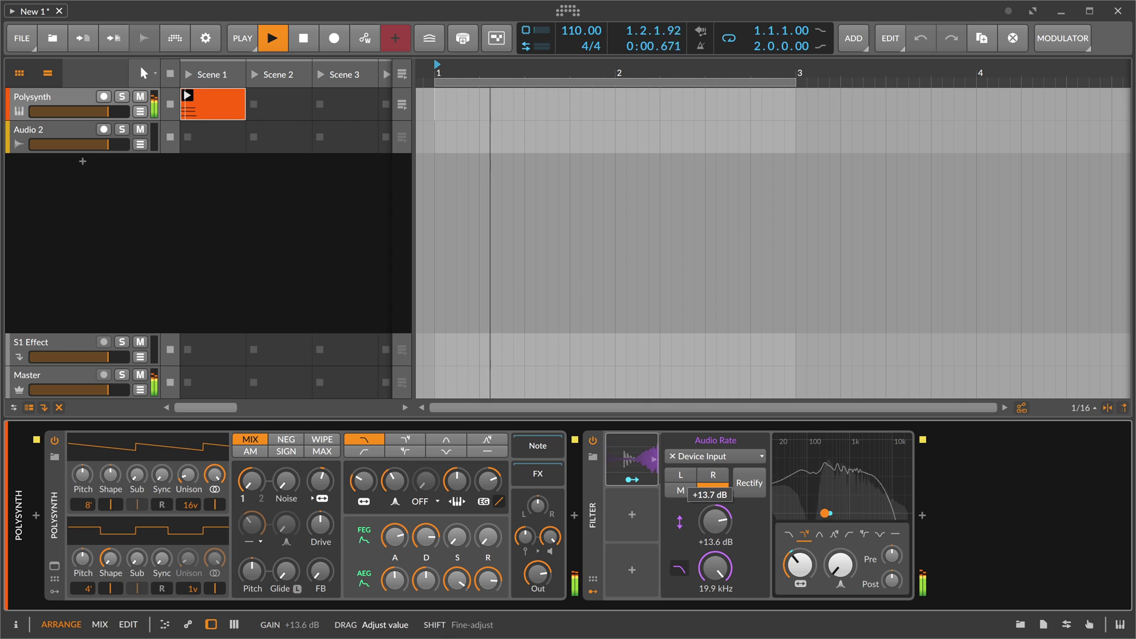
{"action": "double_click", "coordinate": [715, 522]}
{"action": "key", "text": "space"}
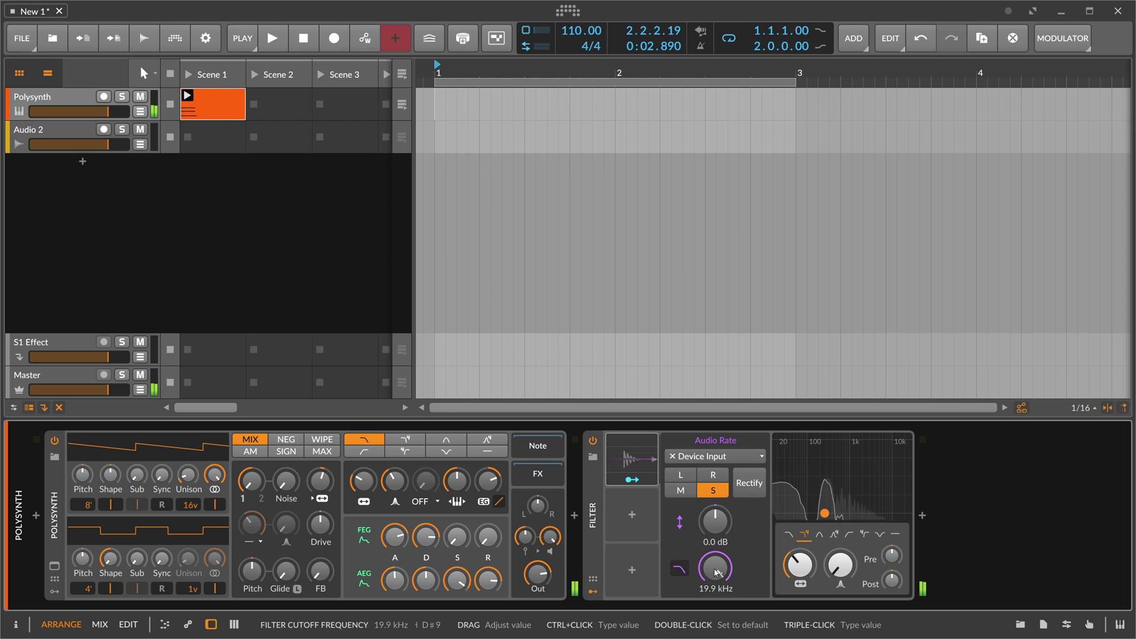
Try Audio Rate filter cutoffs of 84.7 Hz and 2.39 kHz during playback, ending at 222 Hz
{"action": "mouse_move", "coordinate": [715, 568]}
{"action": "left_mouse_down"}
{"action": "mouse_move", "coordinate": [715, 592]}
{"action": "mouse_move", "coordinate": [715, 577]}
{"action": "left_mouse_up"}
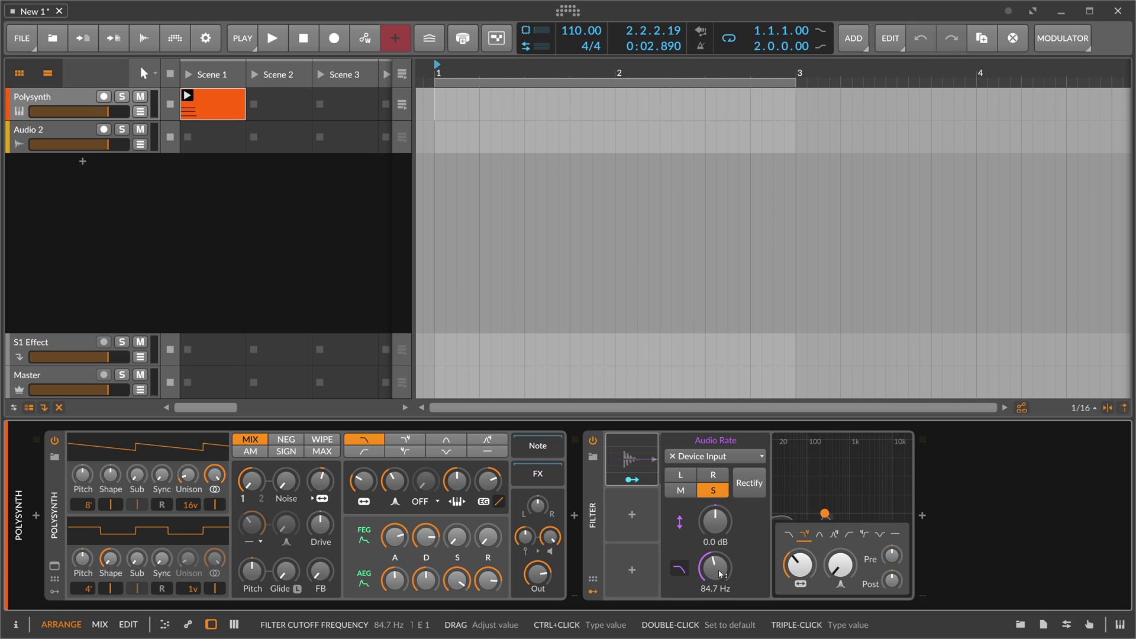
{"action": "left_click_drag", "start_coordinate": [721, 574], "coordinate": [722, 532]}
{"action": "key", "text": "space"}
{"action": "key", "text": "space"}
{"action": "key", "text": "space"}
{"action": "key", "text": "space"}
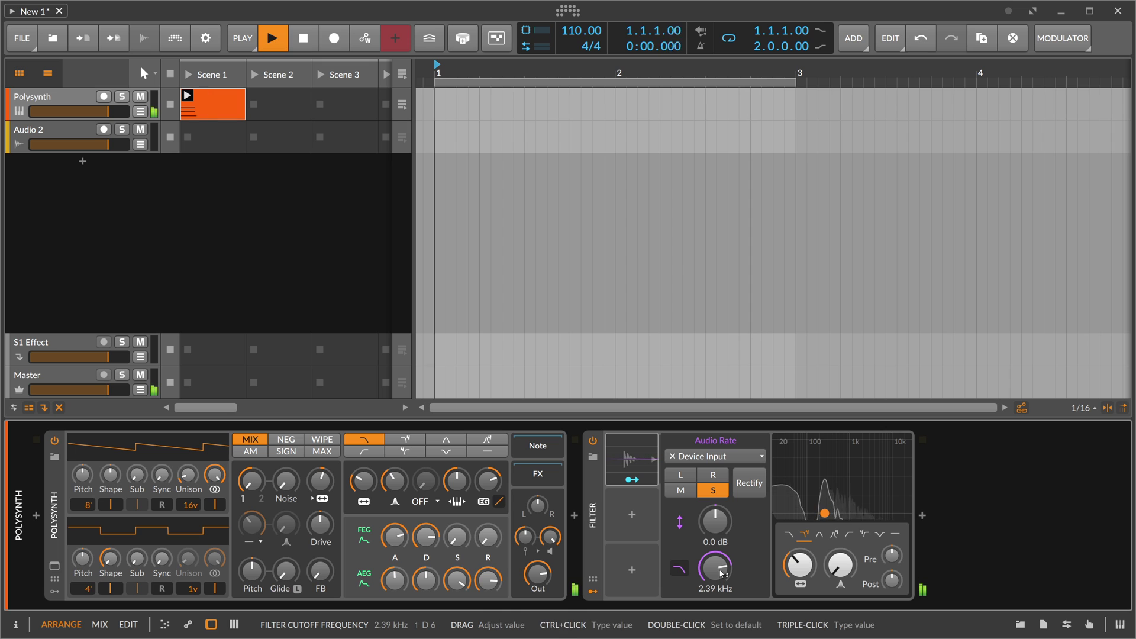
{"action": "key", "text": "space"}
{"action": "left_click_drag", "start_coordinate": [722, 574], "coordinate": [722, 596]}
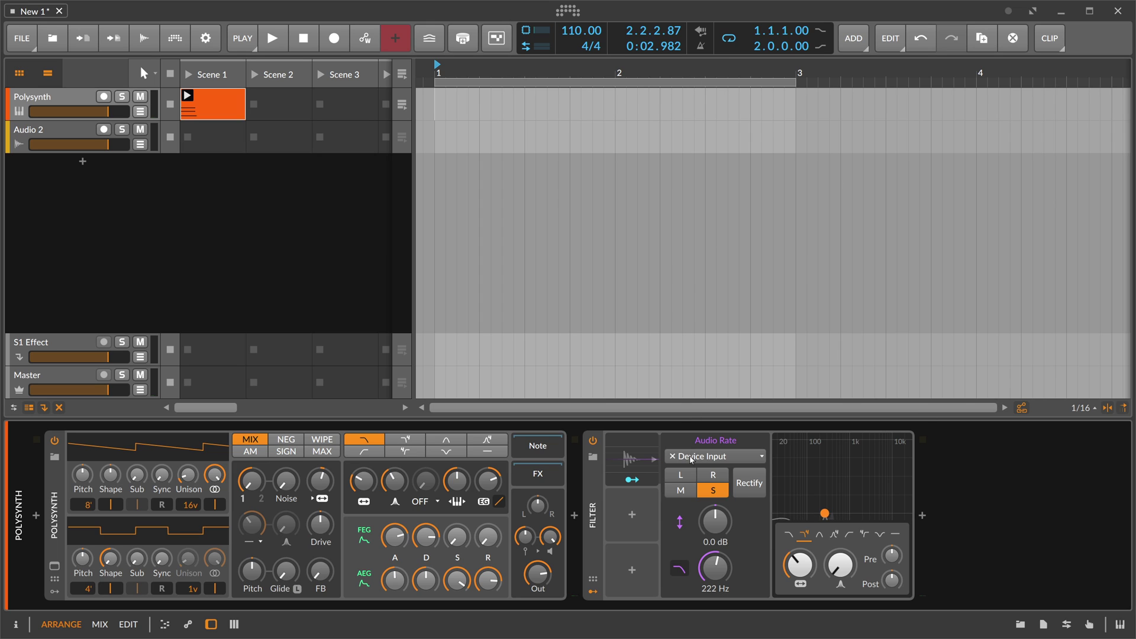
Check the Audio 2 track and set the Audio Rate modulator's source to Audio 2 (POST)
{"action": "left_click", "coordinate": [692, 457]}
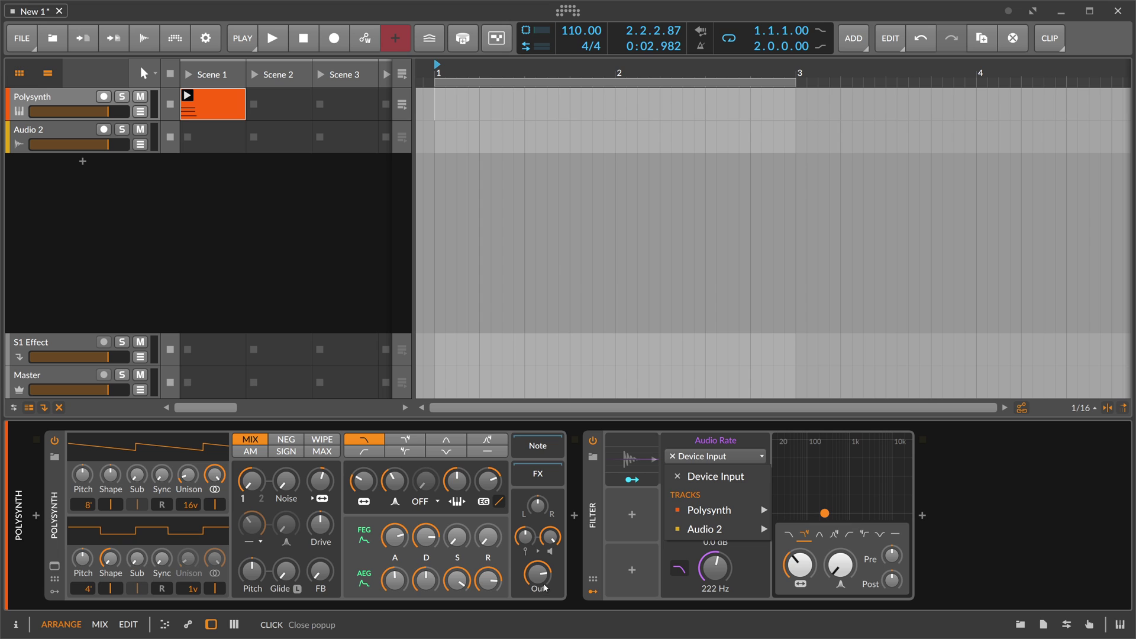
{"action": "left_click", "coordinate": [70, 133]}
{"action": "left_click", "coordinate": [60, 133]}
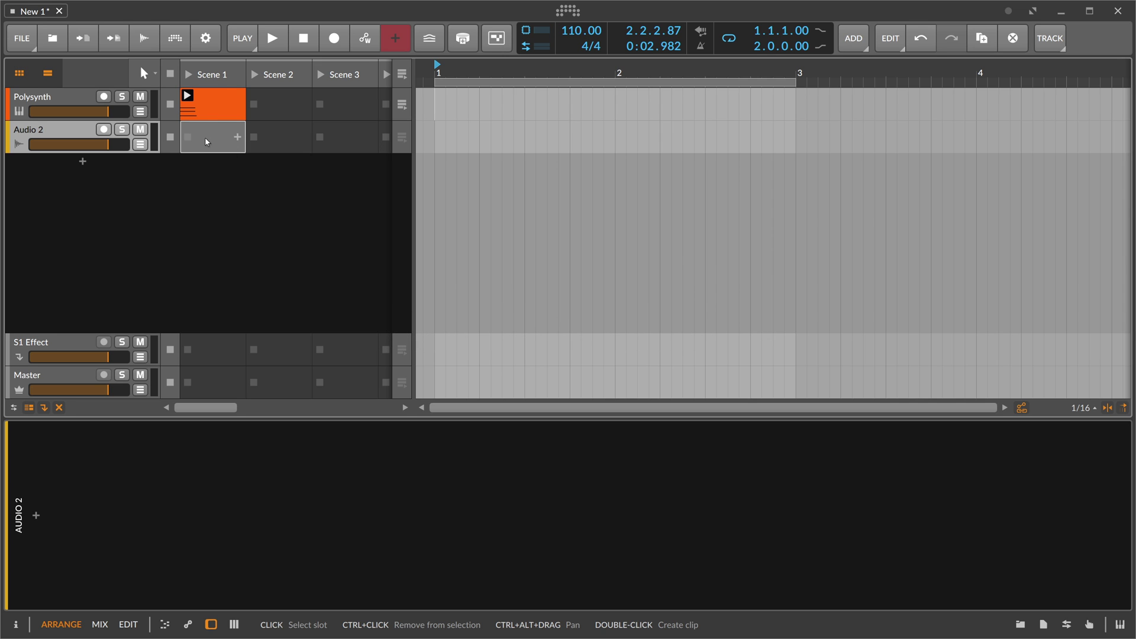
{"action": "left_click", "coordinate": [79, 98]}
{"action": "left_click", "coordinate": [696, 456]}
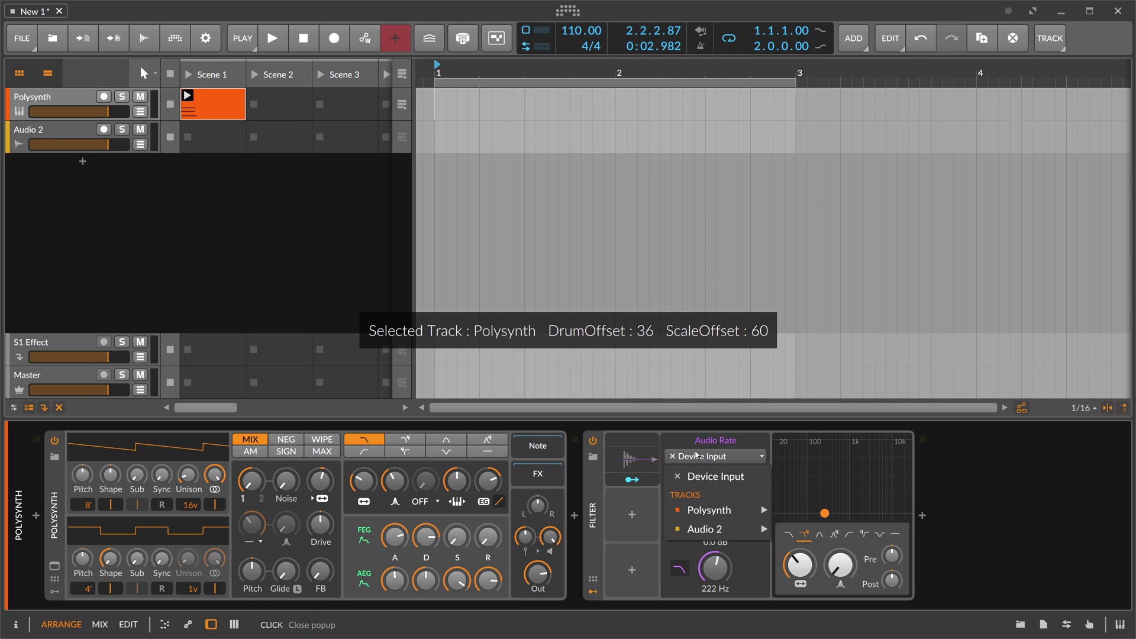
{"action": "mouse_move", "coordinate": [728, 529]}
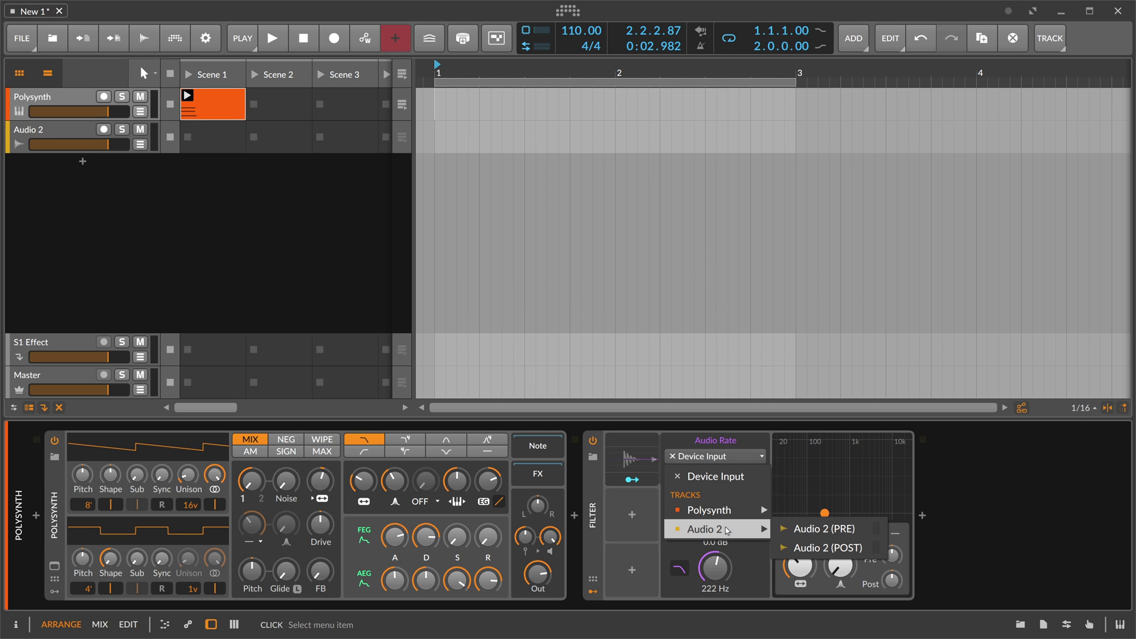
{"action": "left_click", "coordinate": [799, 548]}
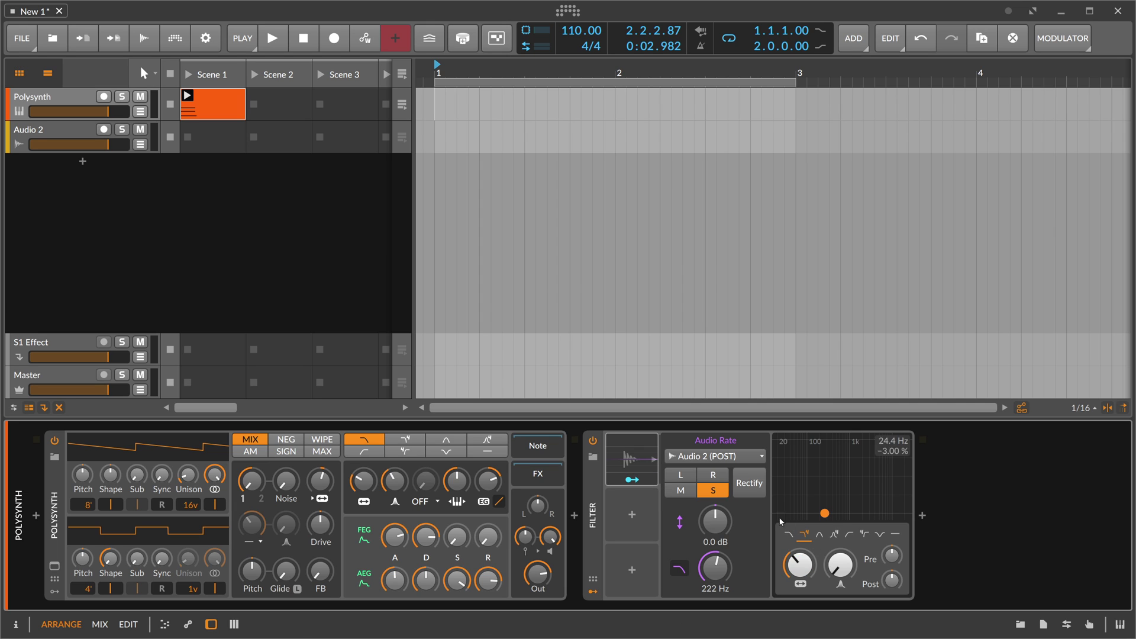
Enable Rectify on the Audio Rate modulator and switch its source back to Device Input during playback
{"action": "left_click", "coordinate": [752, 488]}
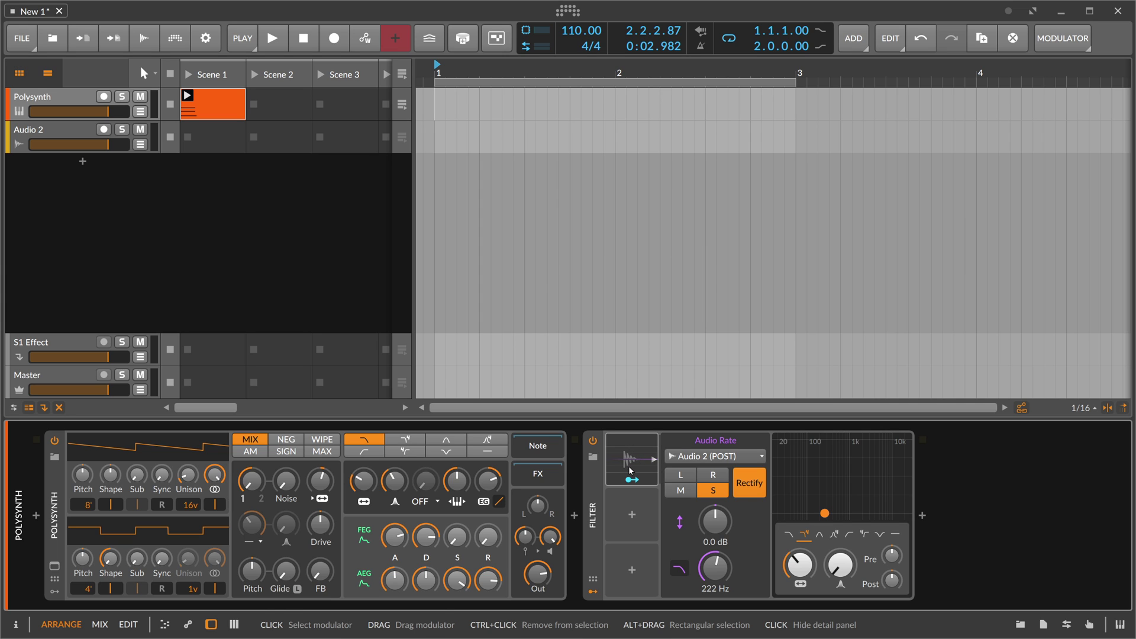
{"action": "key", "text": "space"}
{"action": "left_click", "coordinate": [701, 456]}
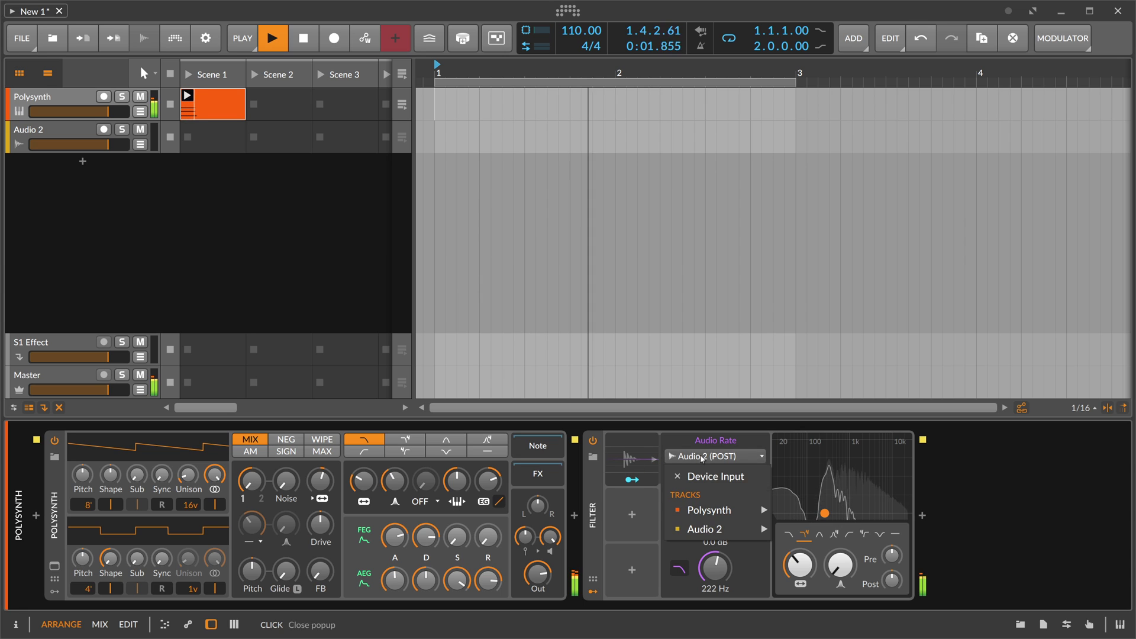
{"action": "left_click", "coordinate": [710, 476]}
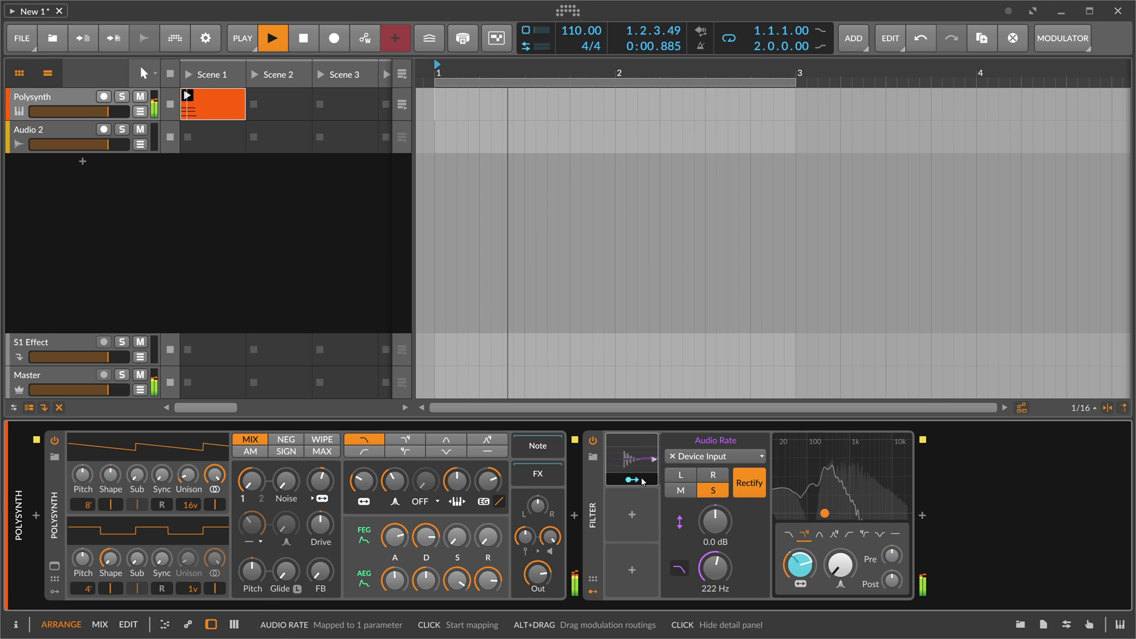
Raise the Audio Rate gain to +13.2 dB and its filter cutoff to 3.45 kHz, listening during playback
{"action": "left_click_drag", "start_coordinate": [715, 521], "coordinate": [715, 498]}
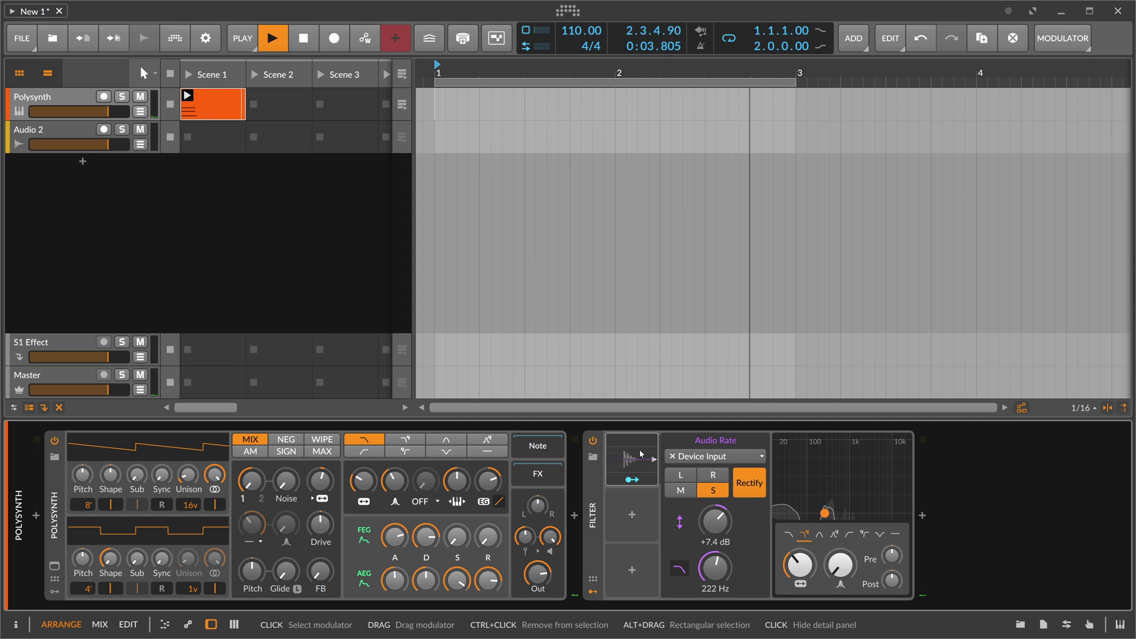
{"action": "left_click_drag", "start_coordinate": [715, 521], "coordinate": [714, 501]}
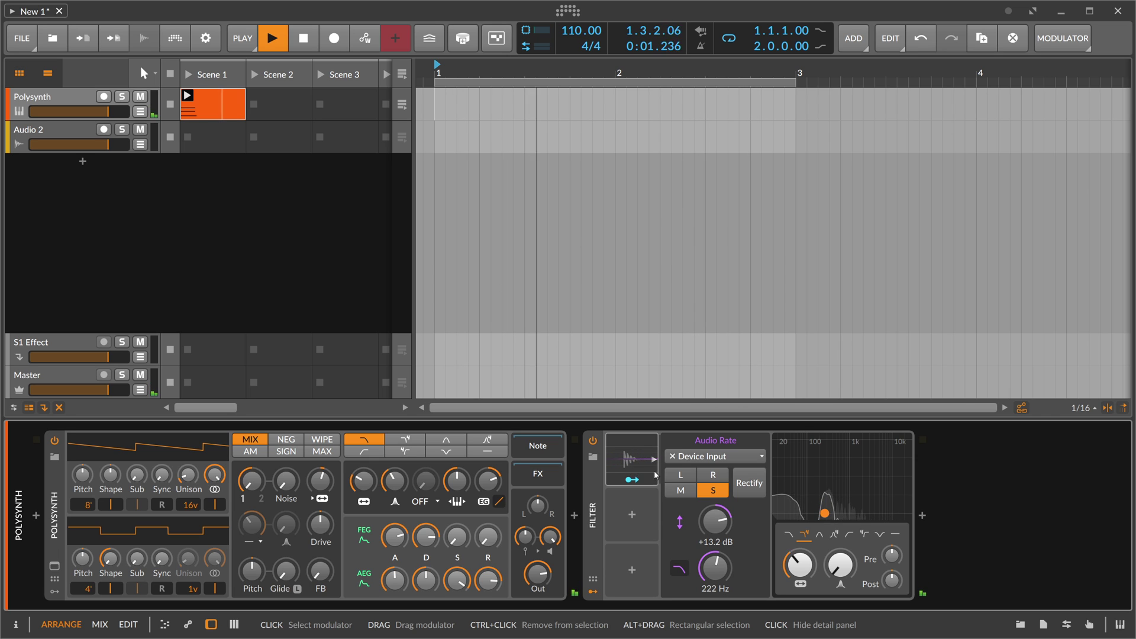
{"action": "left_click_drag", "start_coordinate": [715, 562], "coordinate": [716, 518]}
{"action": "key", "text": "space"}
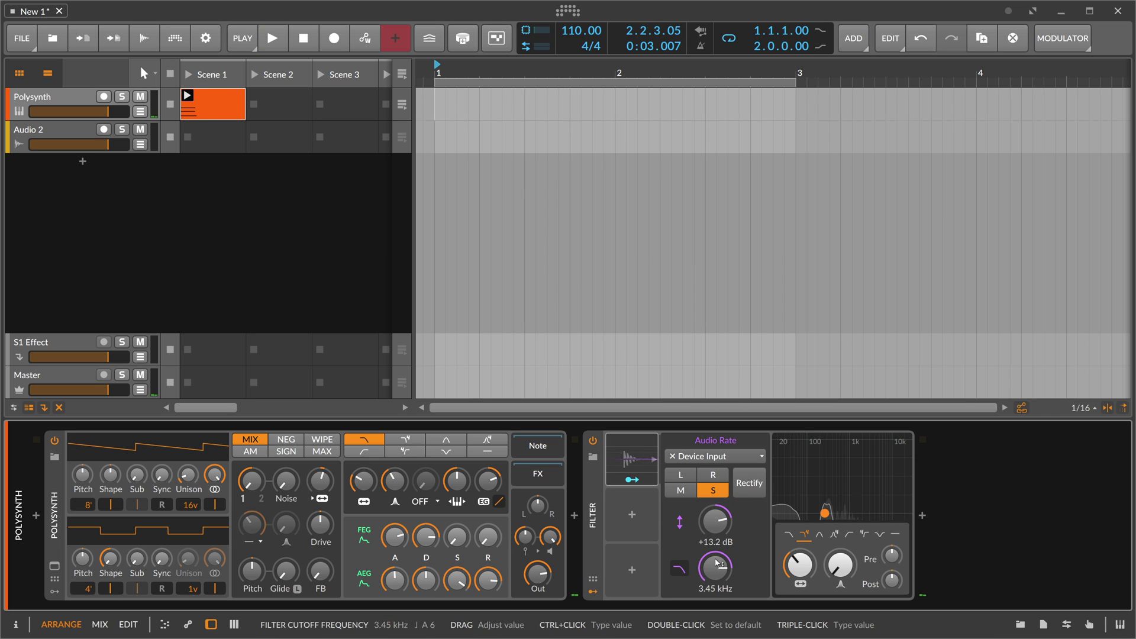
Compare the modulated sound with Rectify switched on and off on the Audio Rate modulator
{"action": "key", "text": "space"}
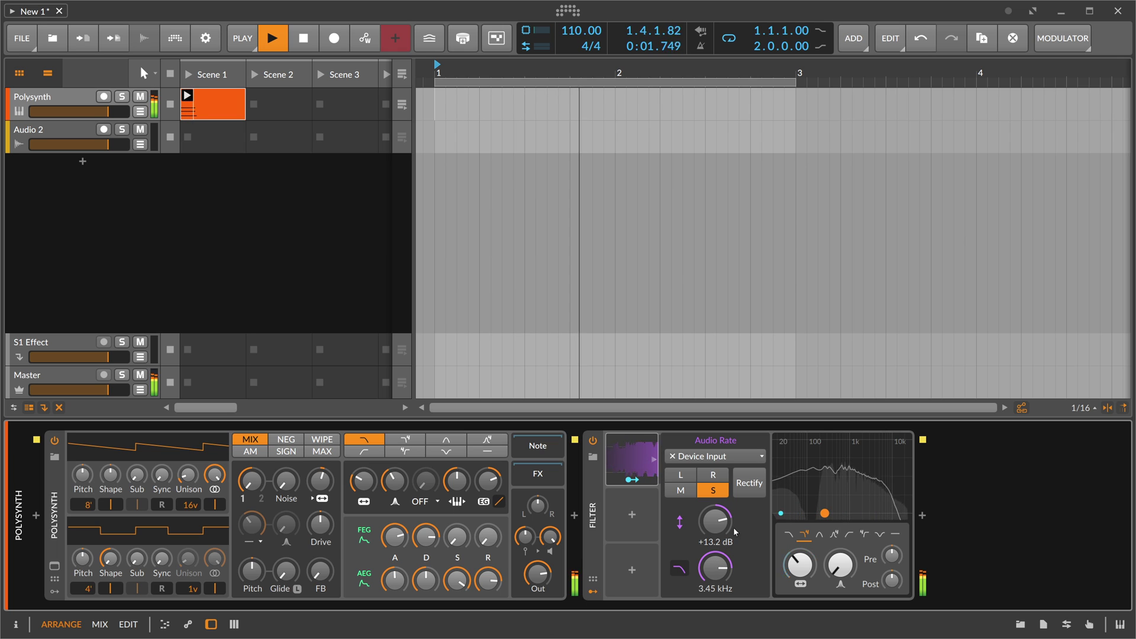
{"action": "left_click", "coordinate": [749, 483]}
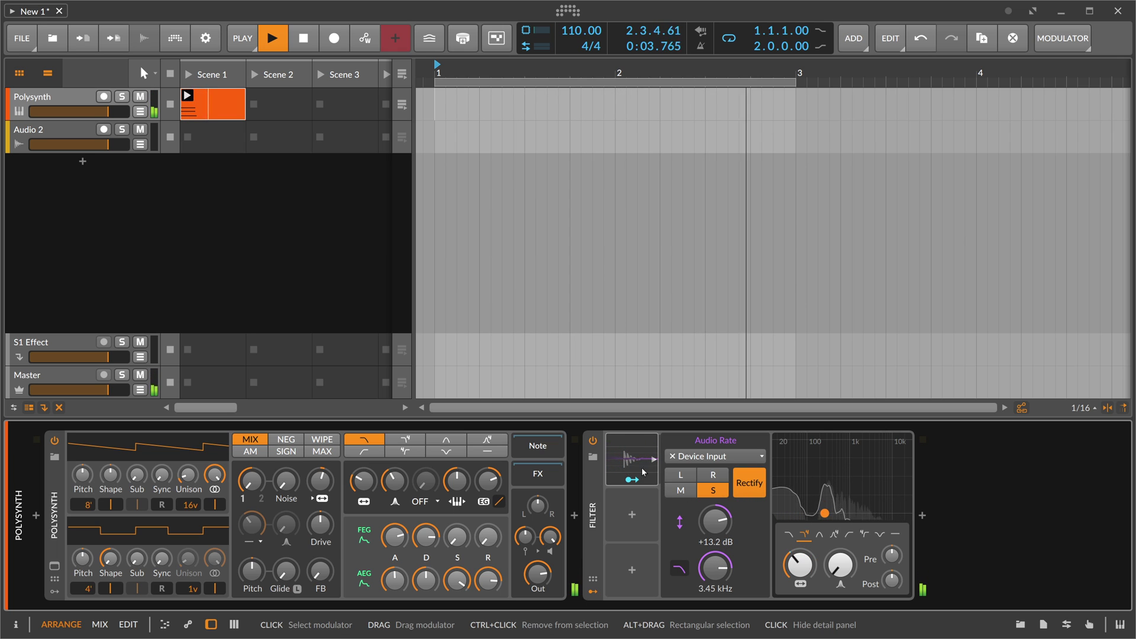
{"action": "key", "text": "space"}
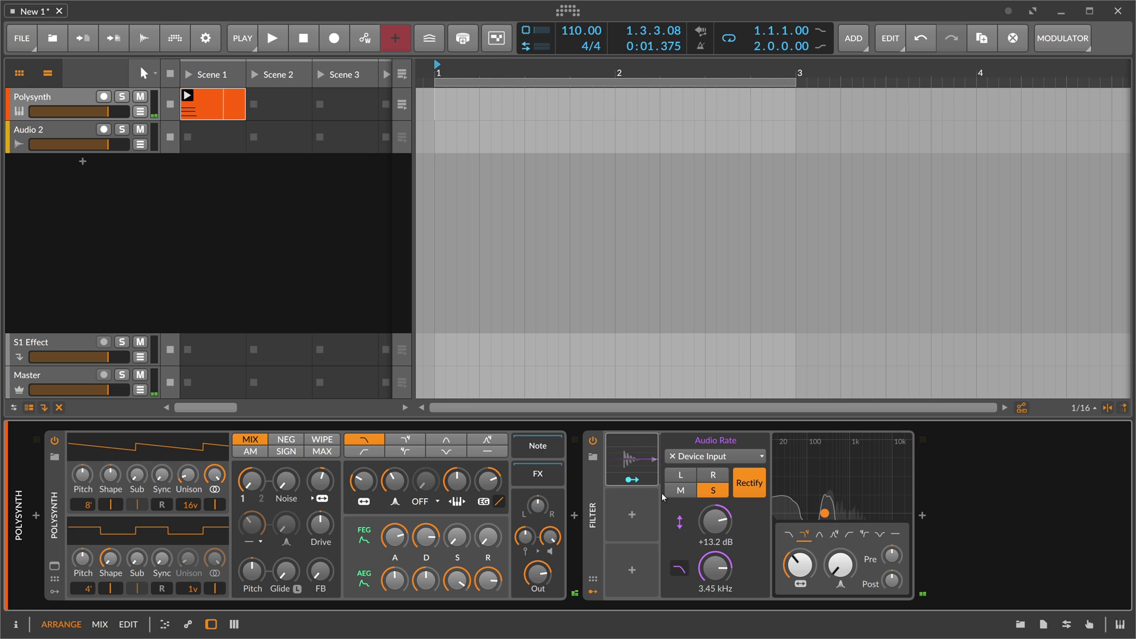
{"action": "key", "text": "space"}
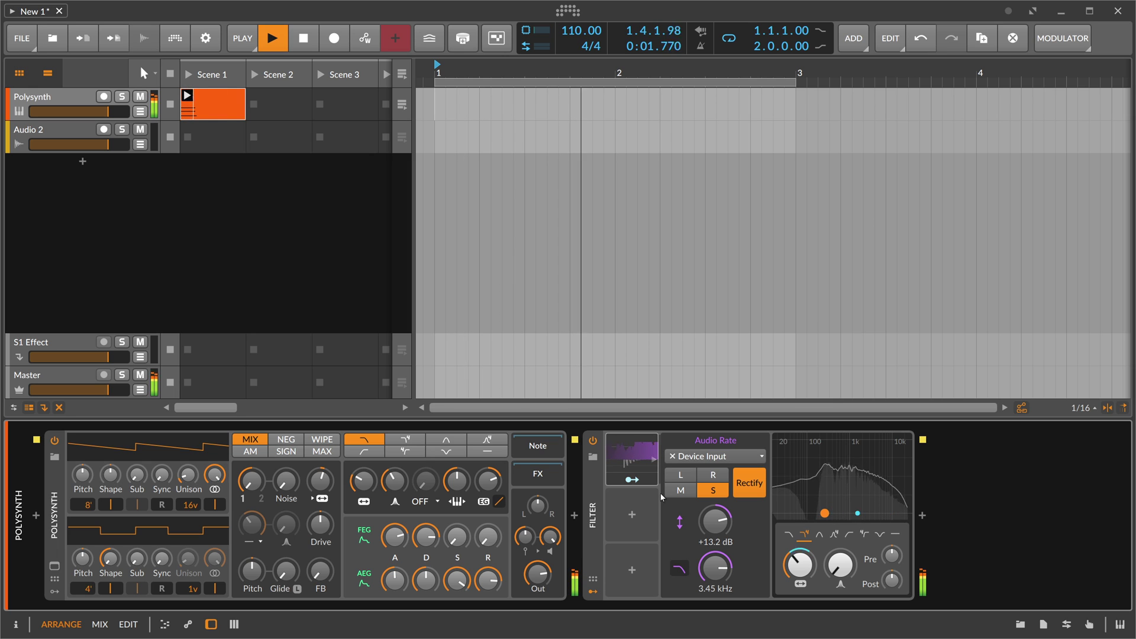
{"action": "left_click", "coordinate": [745, 480]}
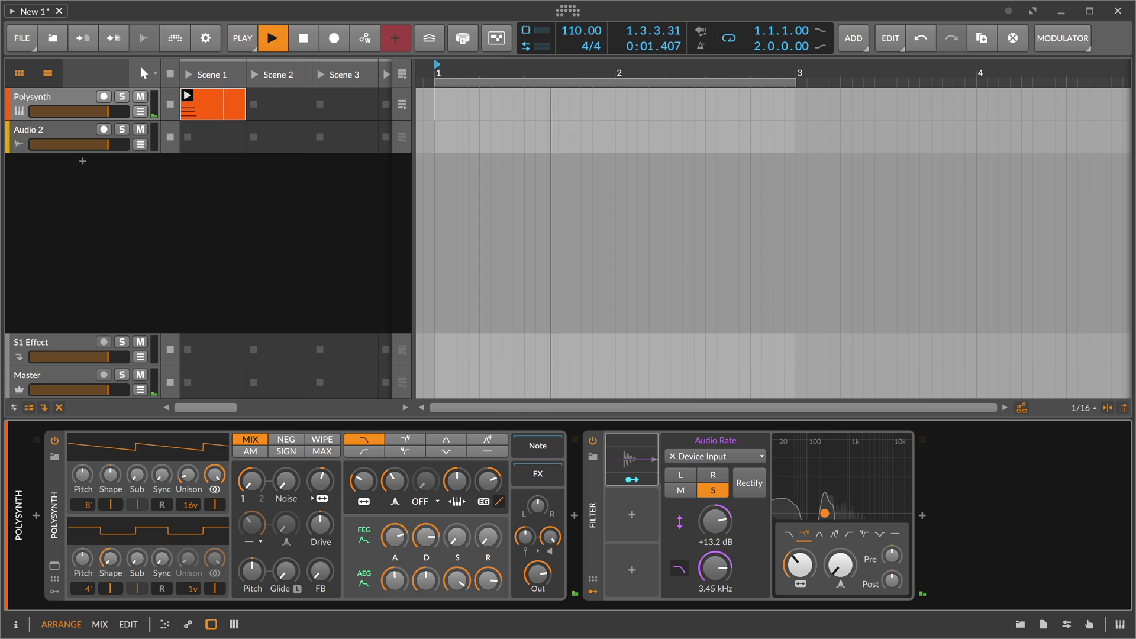
Stop playback and delete the Audio Rate modulator and the Filter device from the Polysynth track
{"action": "key", "text": "space"}
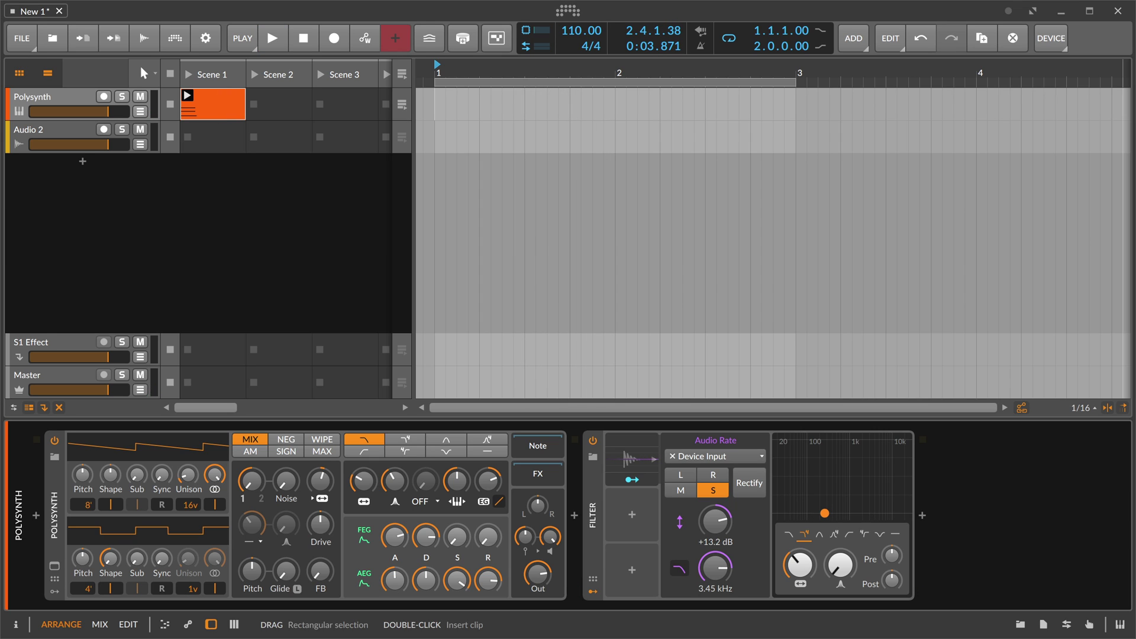
{"action": "left_click", "coordinate": [633, 455]}
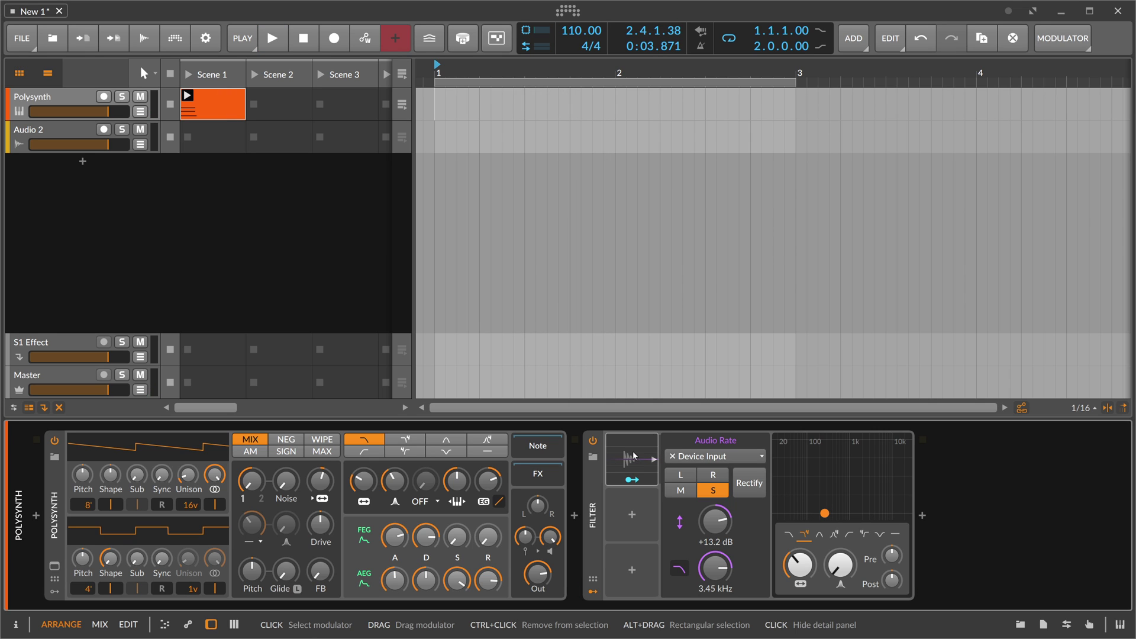
{"action": "key", "text": "Delete"}
{"action": "left_click", "coordinate": [593, 487]}
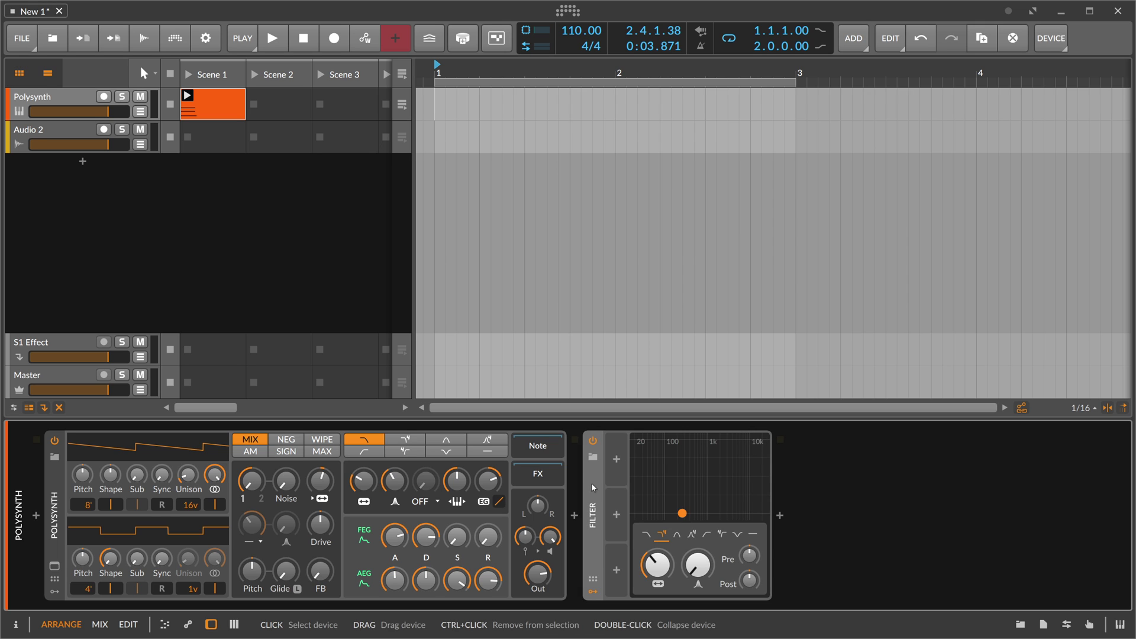
{"action": "key", "text": "Delete"}
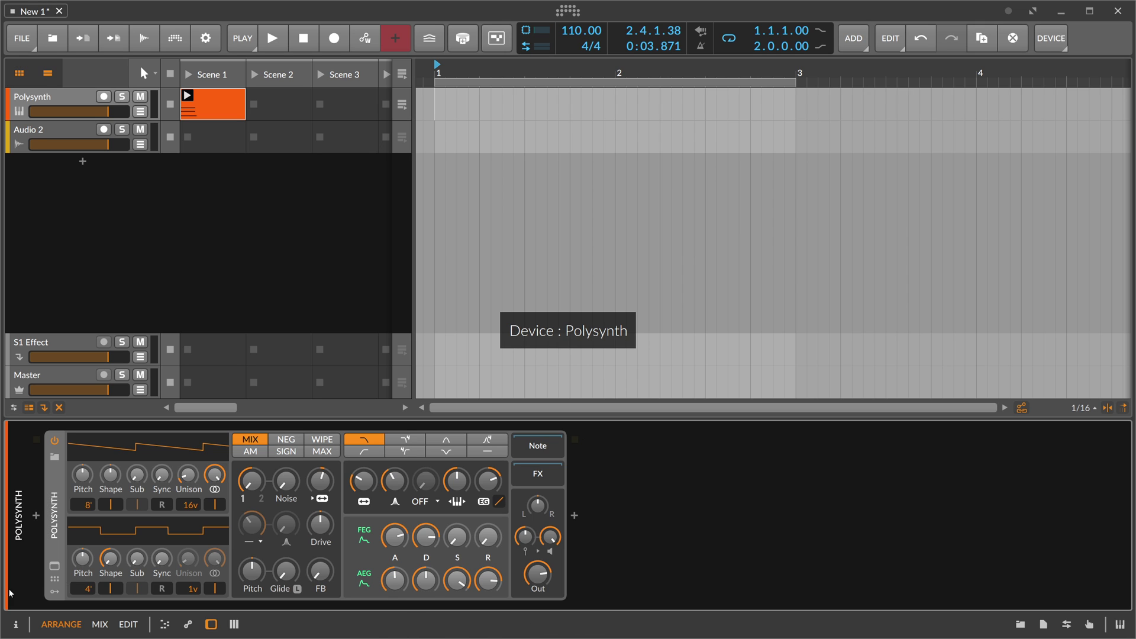
Show the inspector and add an Audio Rate modulator directly to the Polysynth device, with its detail settings expanded
{"action": "left_click", "coordinate": [16, 624]}
{"action": "left_click", "coordinate": [181, 591]}
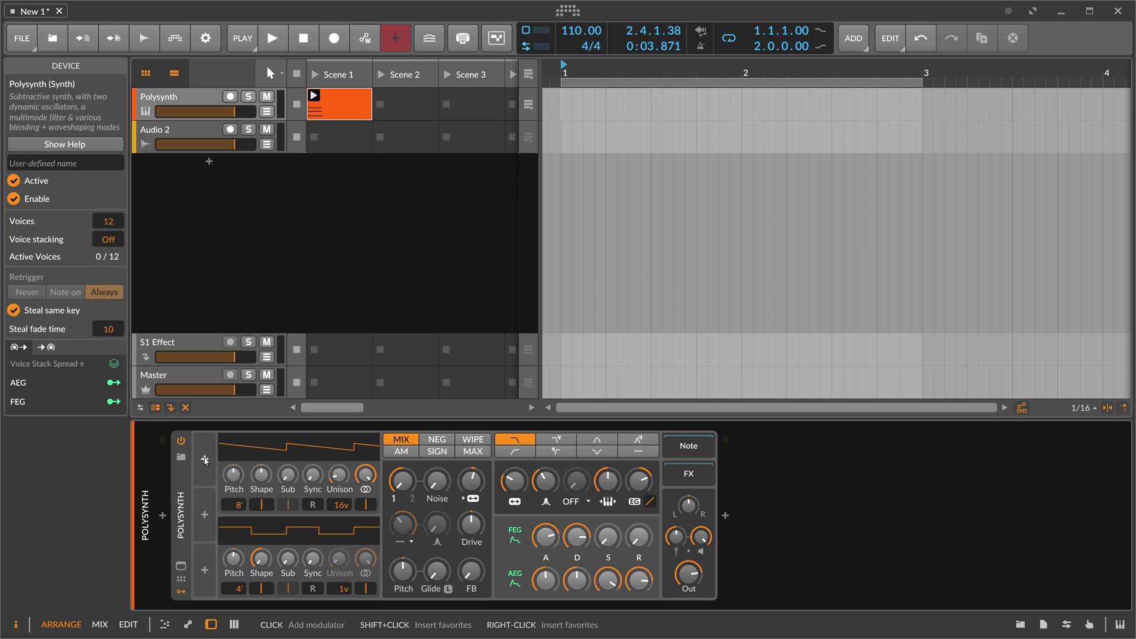
{"action": "left_click", "coordinate": [205, 461]}
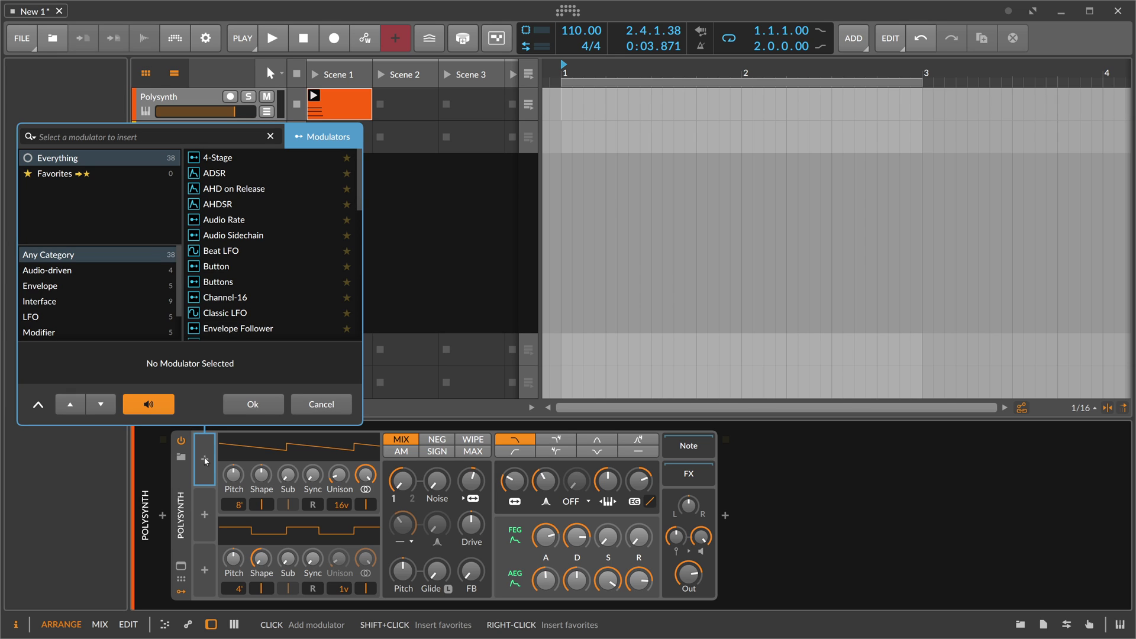
{"action": "type", "text": "audio"}
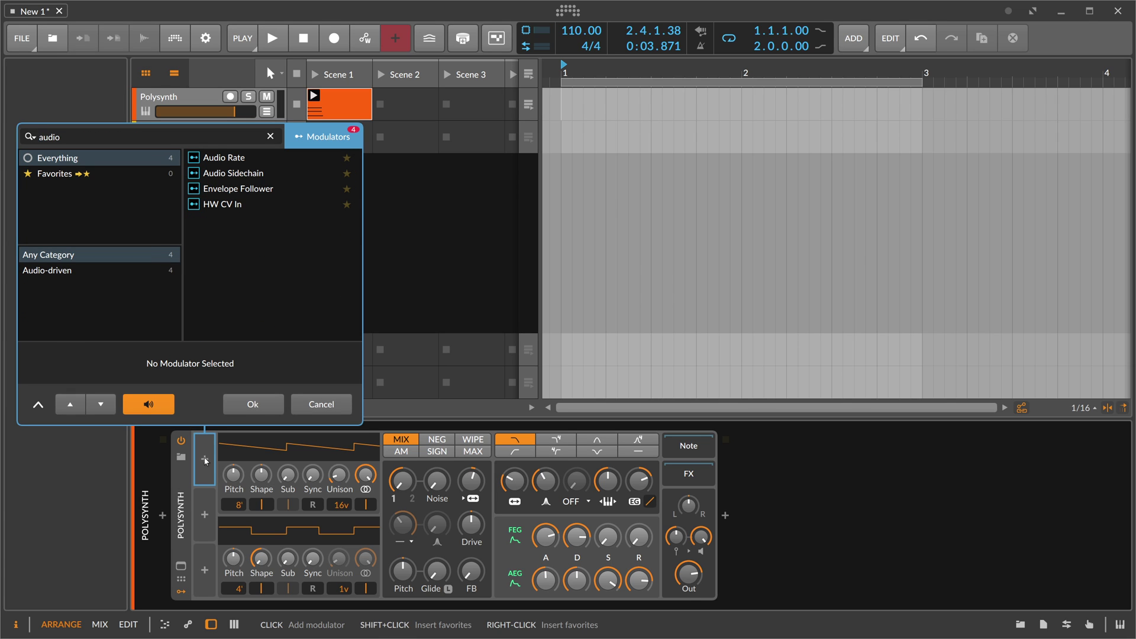
{"action": "key", "text": "Down"}
{"action": "key", "text": "Return"}
{"action": "left_click", "coordinate": [206, 461]}
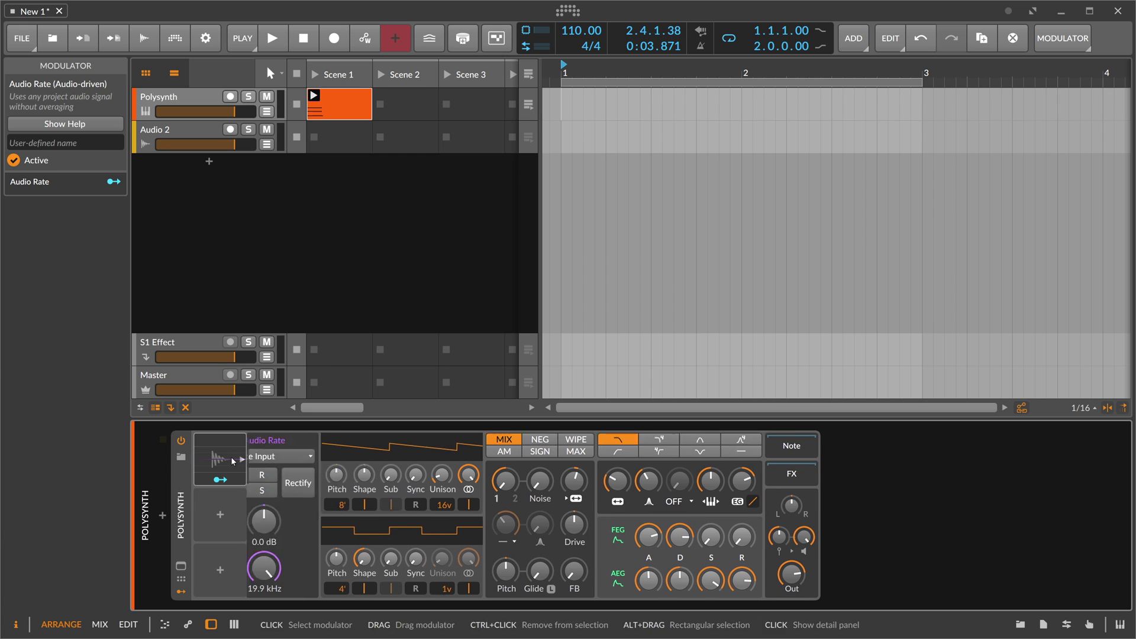
Set the source of the Polysynth's Audio Rate modulator to Polysynth (POST)
{"action": "left_click", "coordinate": [323, 457]}
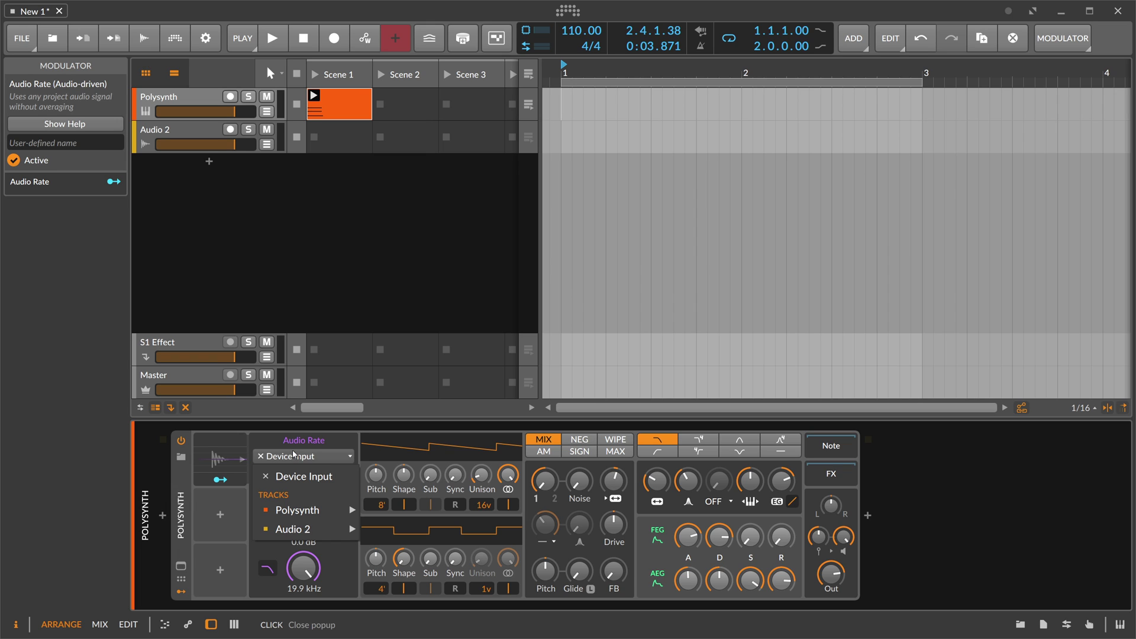
{"action": "mouse_move", "coordinate": [294, 512]}
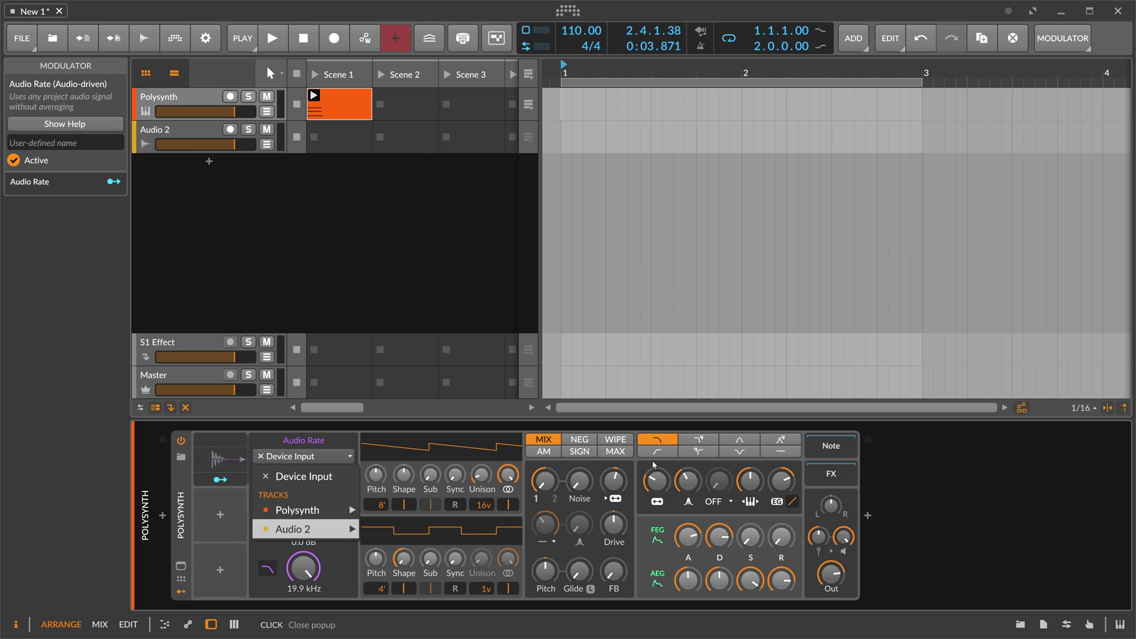
{"action": "left_click", "coordinate": [188, 91]}
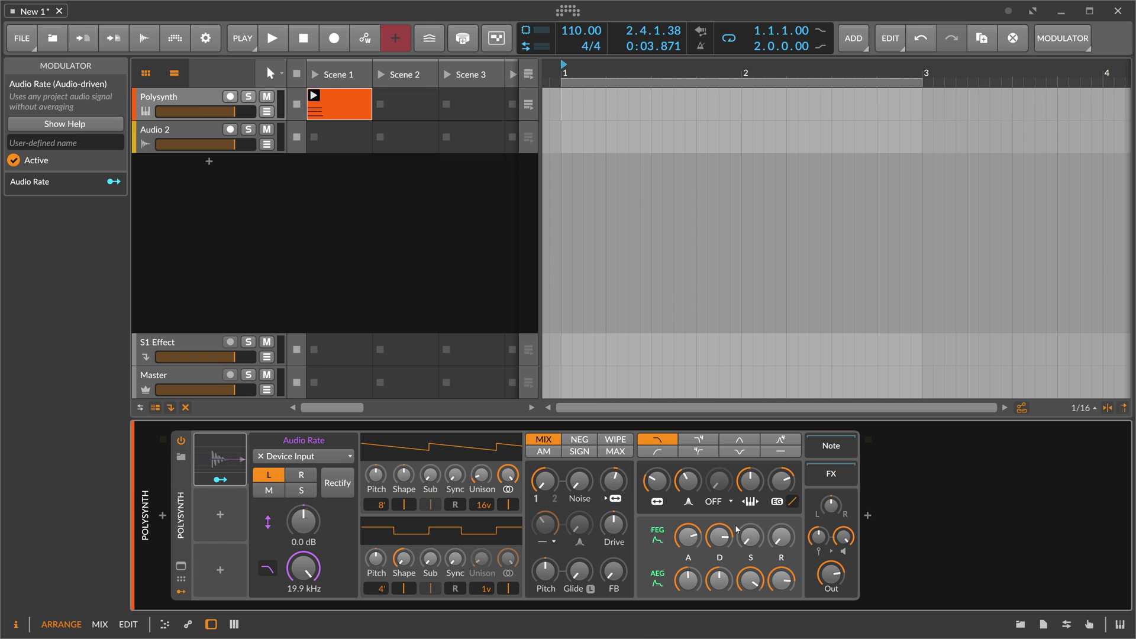
{"action": "left_click", "coordinate": [301, 457]}
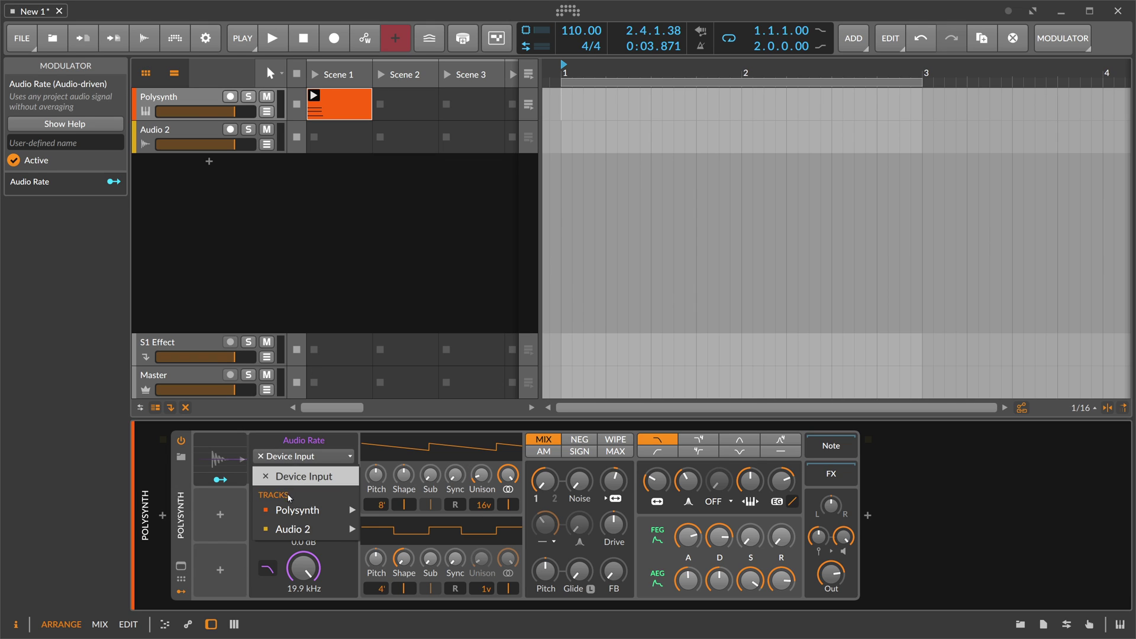
{"action": "mouse_move", "coordinate": [291, 511]}
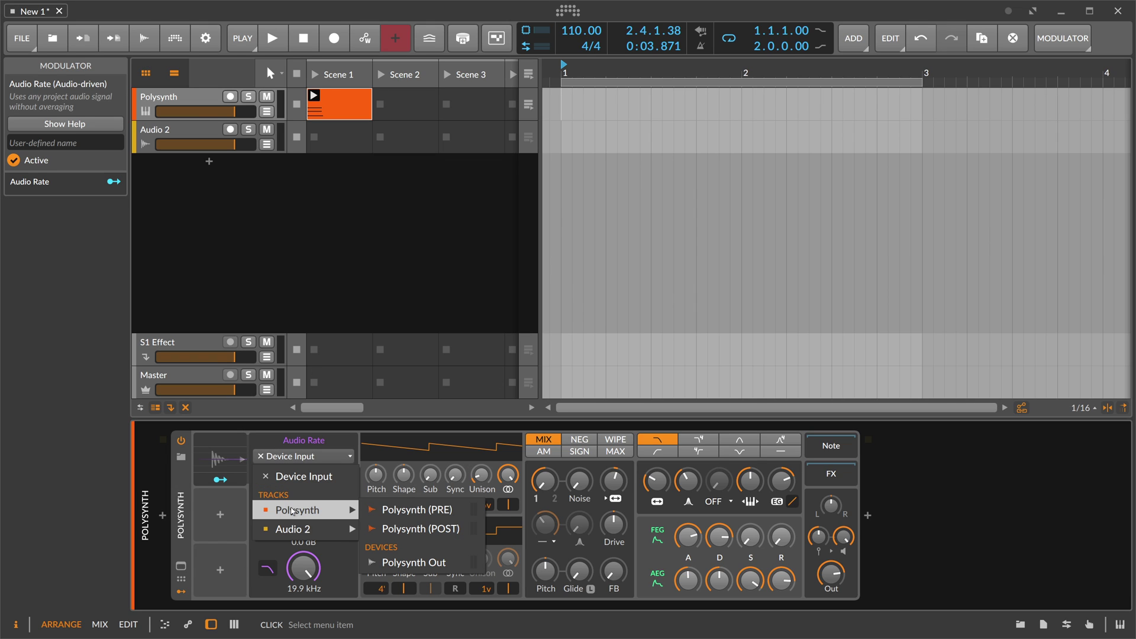
{"action": "left_click", "coordinate": [403, 528]}
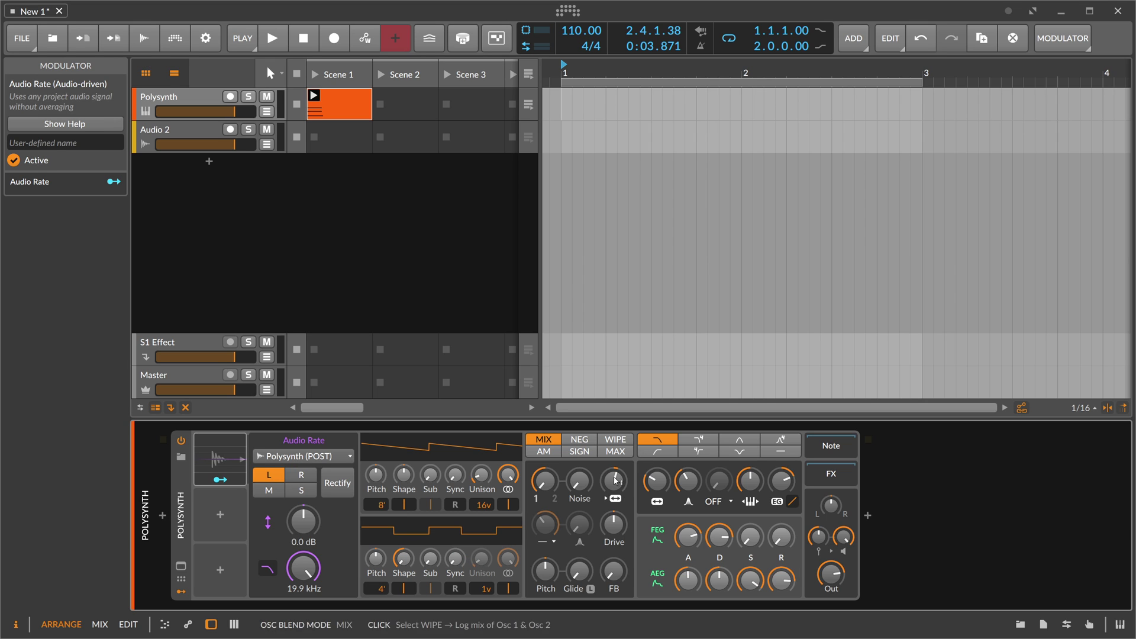
Map the Audio Rate modulator to the Polysynth's filter frequency with an amount of +14.29
{"action": "left_click", "coordinate": [220, 479]}
{"action": "left_click_drag", "start_coordinate": [651, 487], "coordinate": [651, 478]}
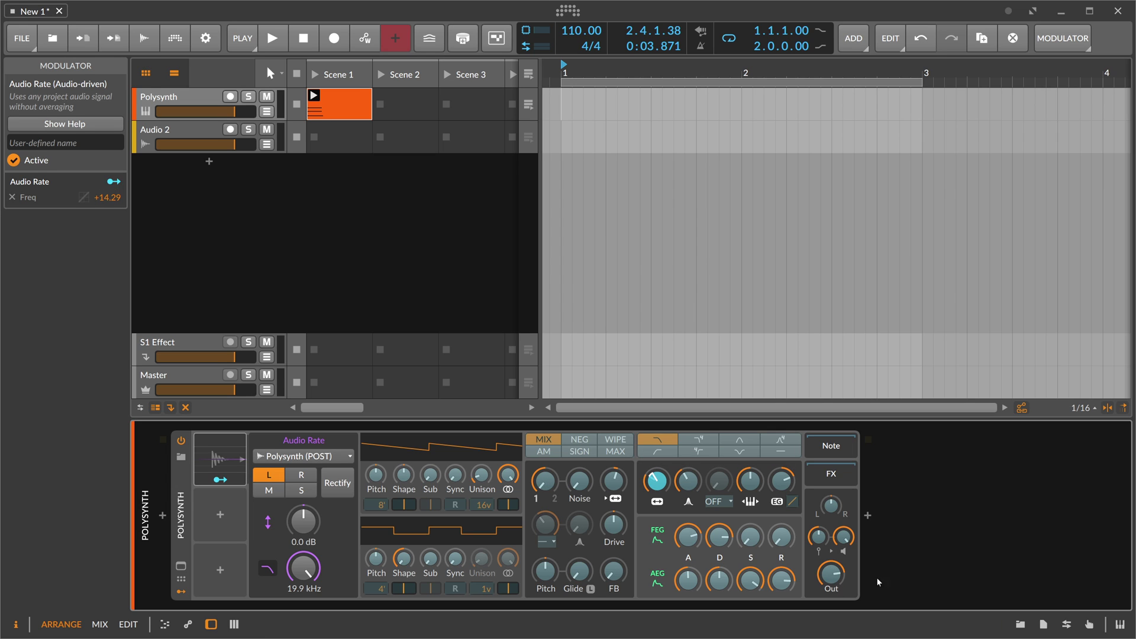
{"action": "left_click", "coordinate": [220, 479]}
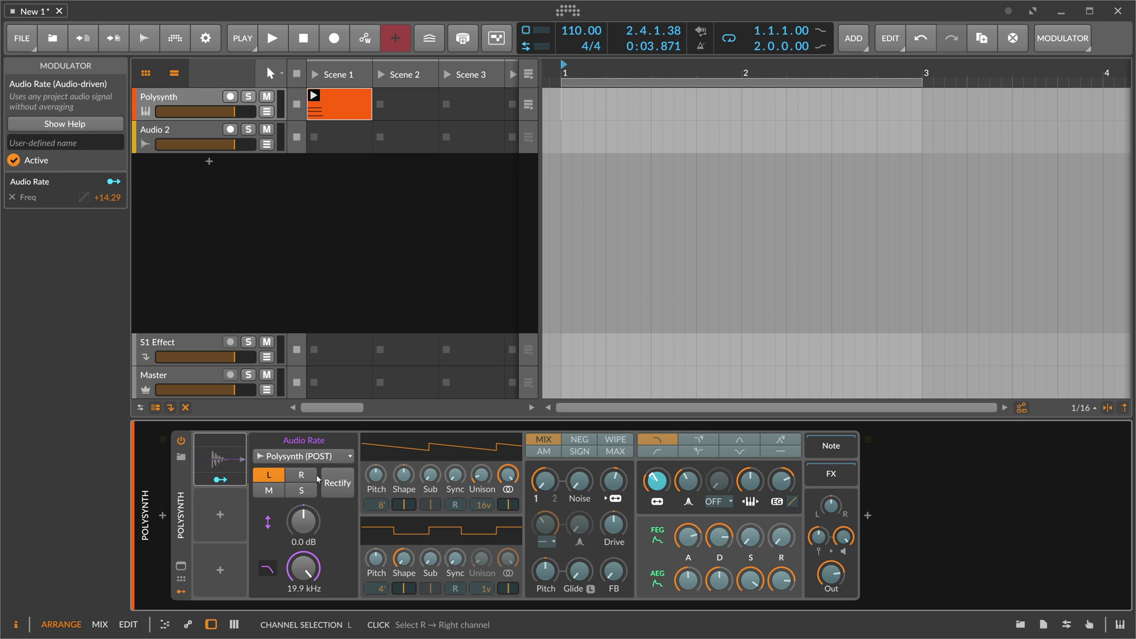
Raise the filter frequency modulation to +58.29 and modulate Filt FM by +15.09, listening during playback
{"action": "key", "text": "space"}
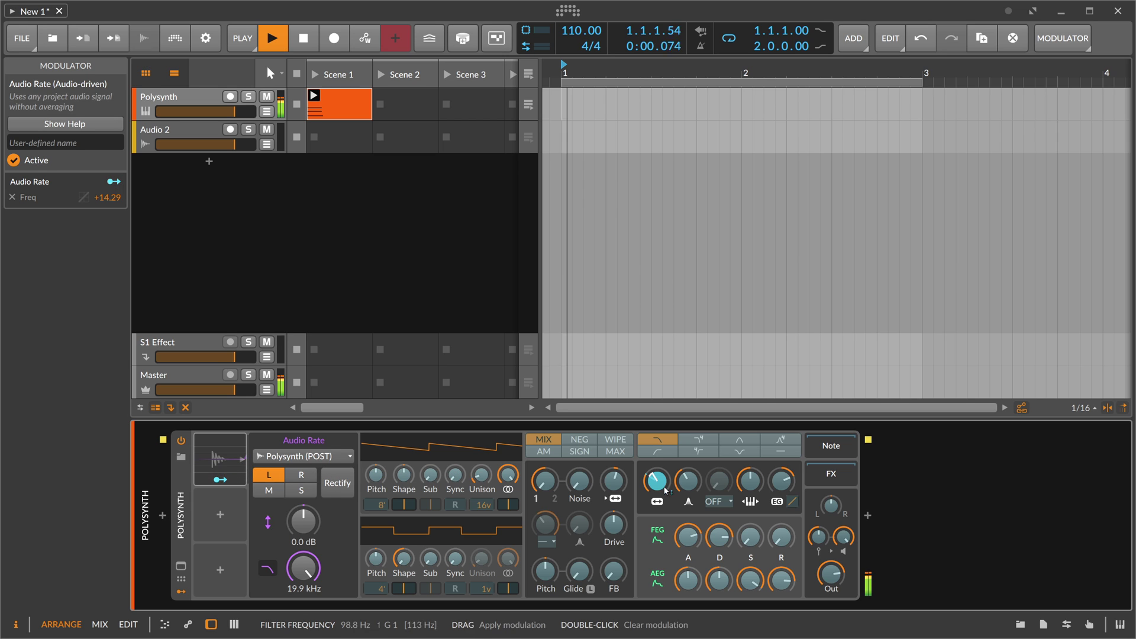
{"action": "left_click_drag", "start_coordinate": [656, 481], "coordinate": [614, 469]}
{"action": "key", "text": "space"}
{"action": "key", "text": "space"}
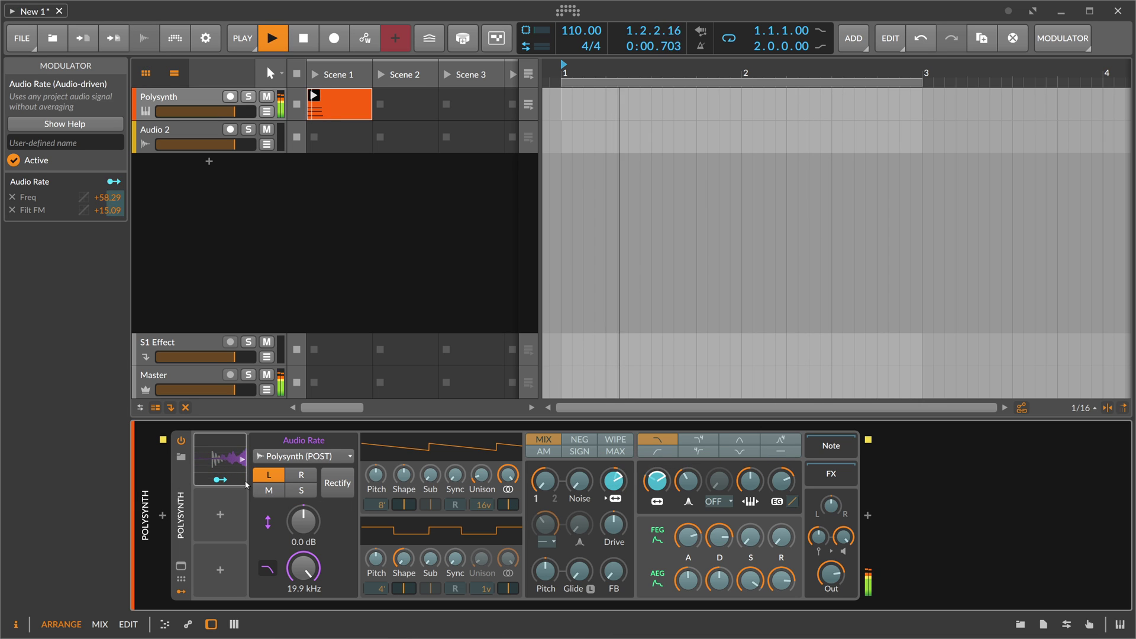
Raise the AEG and FEG release, adjust the FEG attack and set the filter frequency to about 149 Hz while listening
{"action": "left_click_drag", "start_coordinate": [781, 581], "coordinate": [781, 578]}
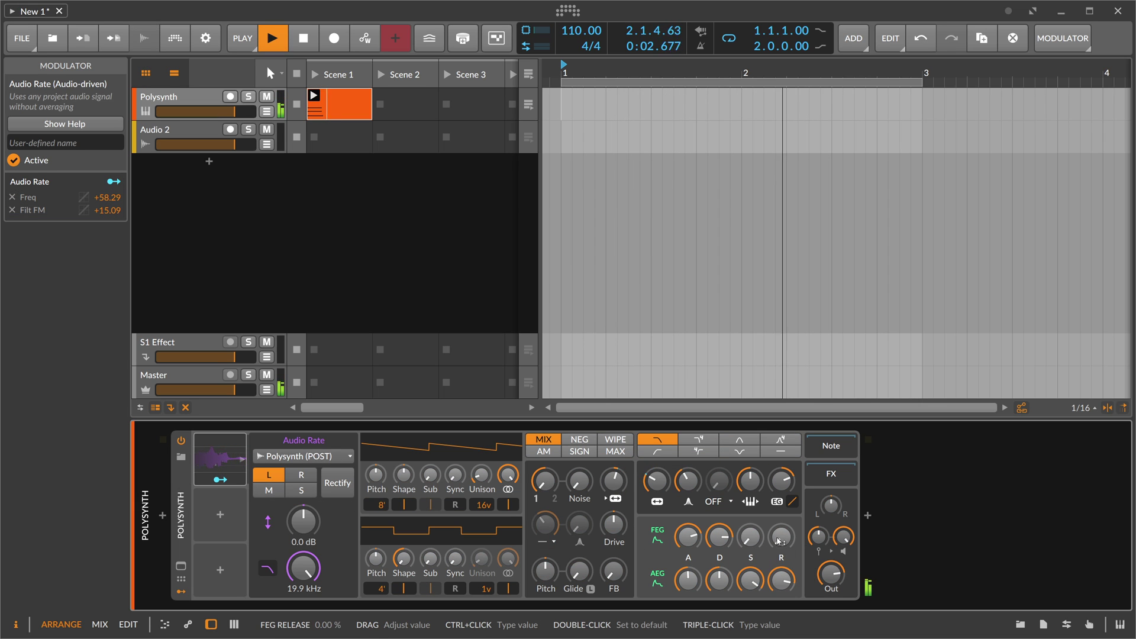
{"action": "left_click_drag", "start_coordinate": [781, 537], "coordinate": [781, 530]}
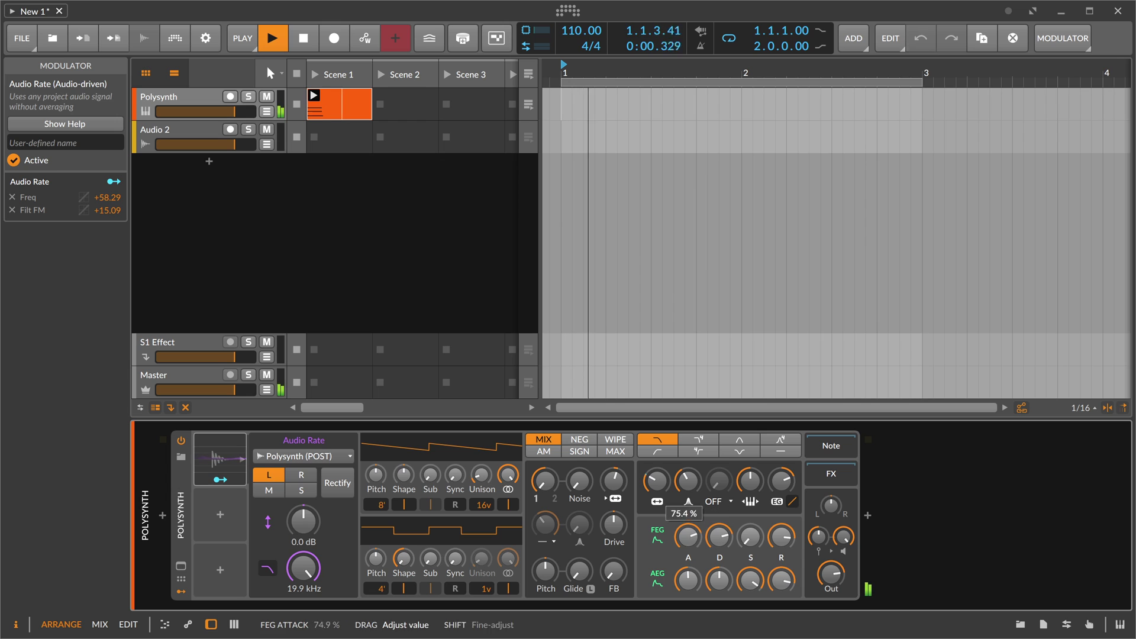
{"action": "key", "text": "space"}
{"action": "key", "text": "space"}
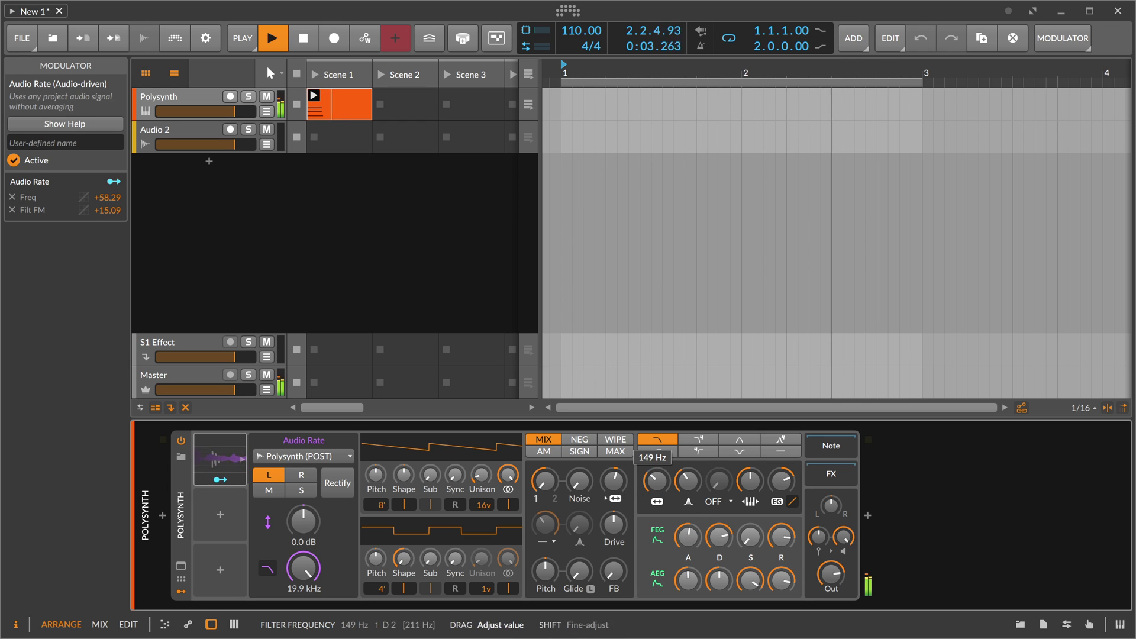
{"action": "key", "text": "space"}
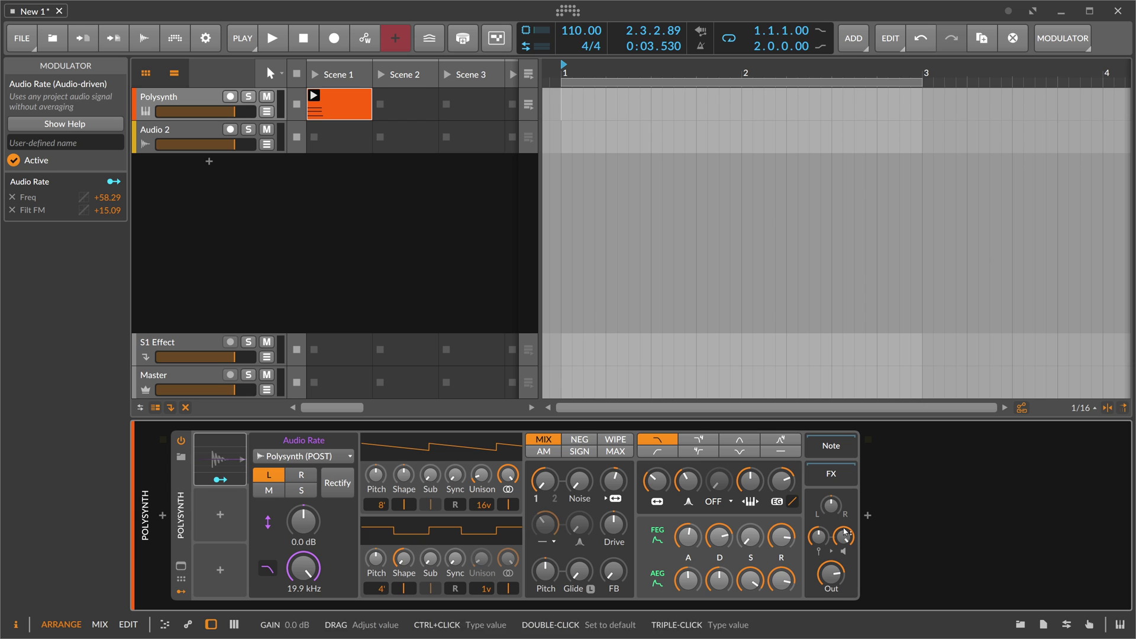
Insert a Peak Limiter after the Polysynth in the device chain
{"action": "left_click", "coordinate": [868, 516]}
{"action": "type", "text": "peak"}
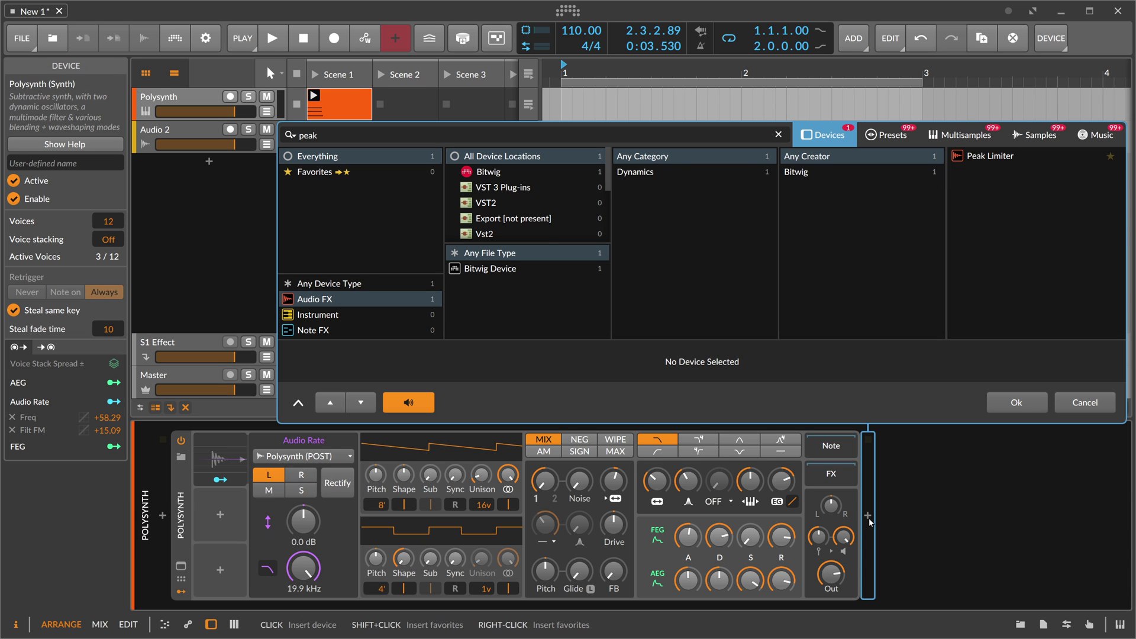
{"action": "key", "text": "Return"}
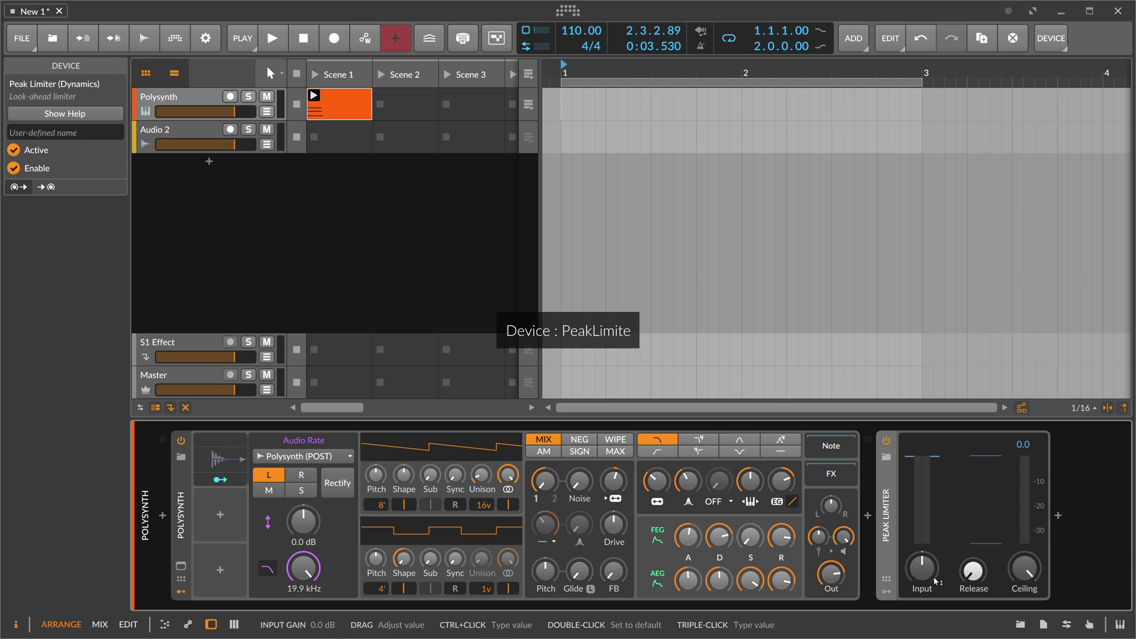
Insert a Reverb between the Polysynth and the Peak Limiter and set its decay time to 4.68 s
{"action": "left_click", "coordinate": [868, 517]}
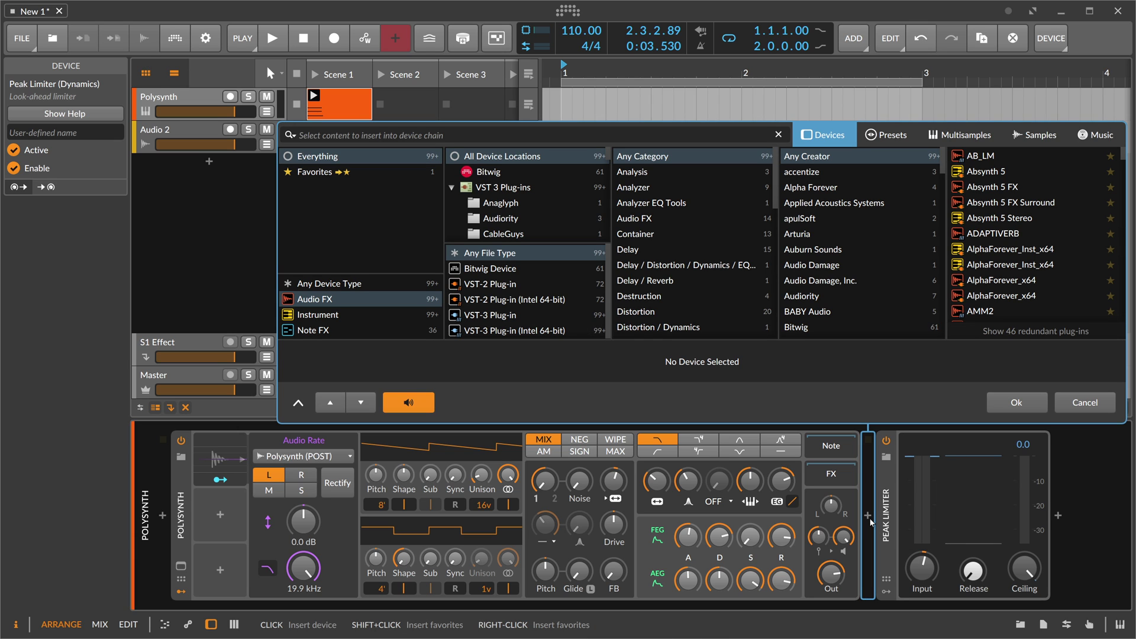
{"action": "type", "text": "reverb"}
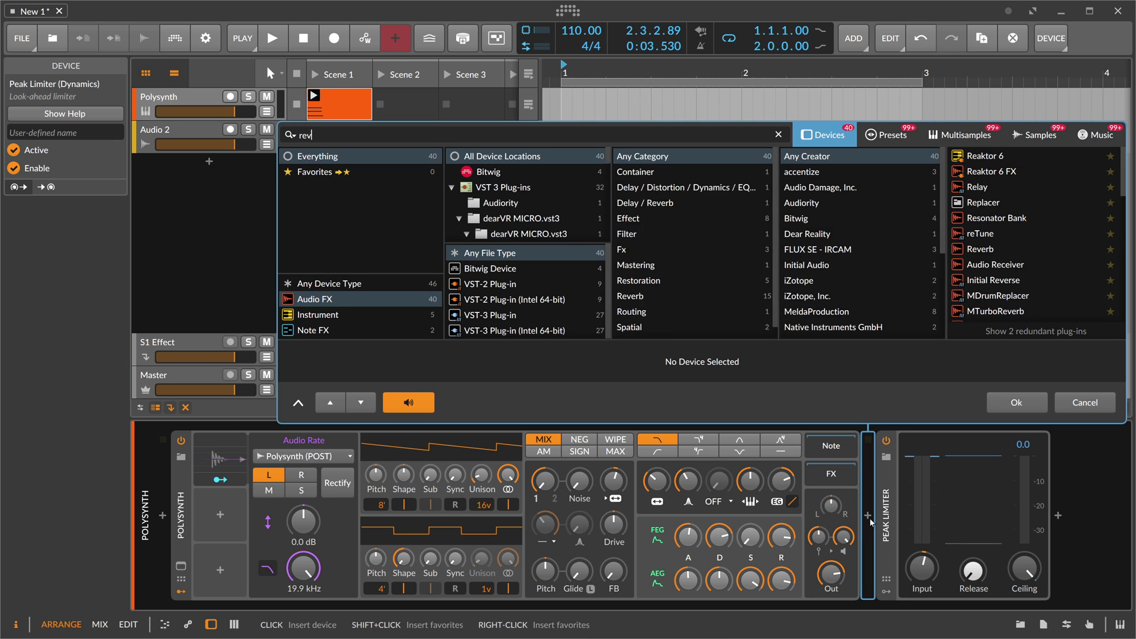
{"action": "key", "text": "Return"}
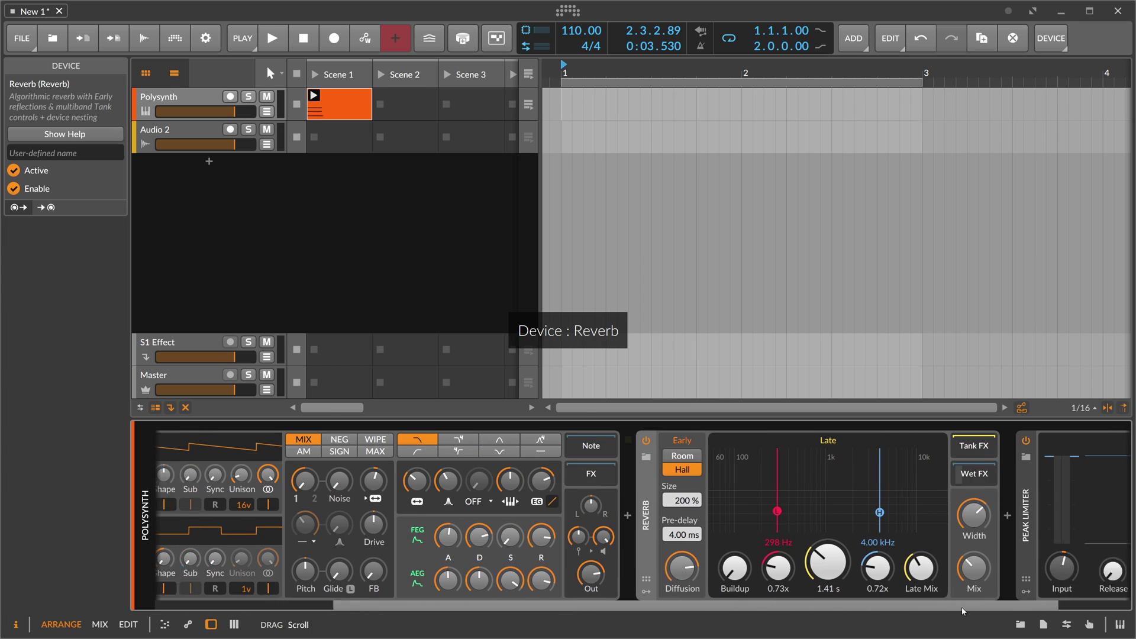
{"action": "left_click_drag", "start_coordinate": [800, 562], "coordinate": [800, 527]}
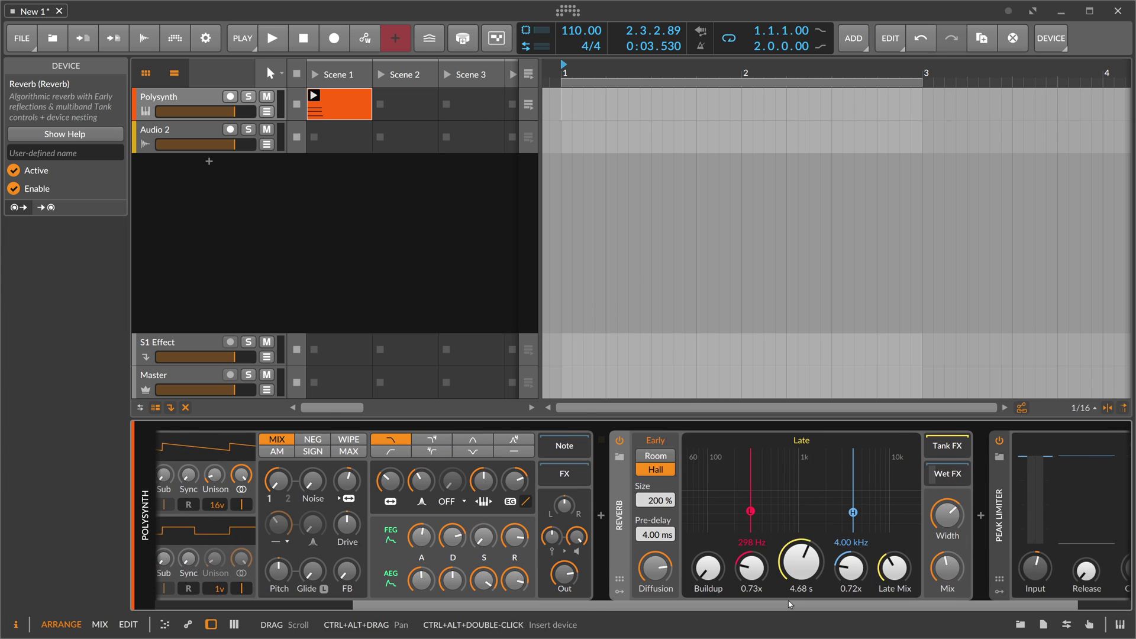
Set the source of the Polysynth's Audio Rate modulator to Peak Limiter Out
{"action": "left_click_drag", "start_coordinate": [766, 607], "coordinate": [559, 609]}
{"action": "left_click", "coordinate": [304, 456]}
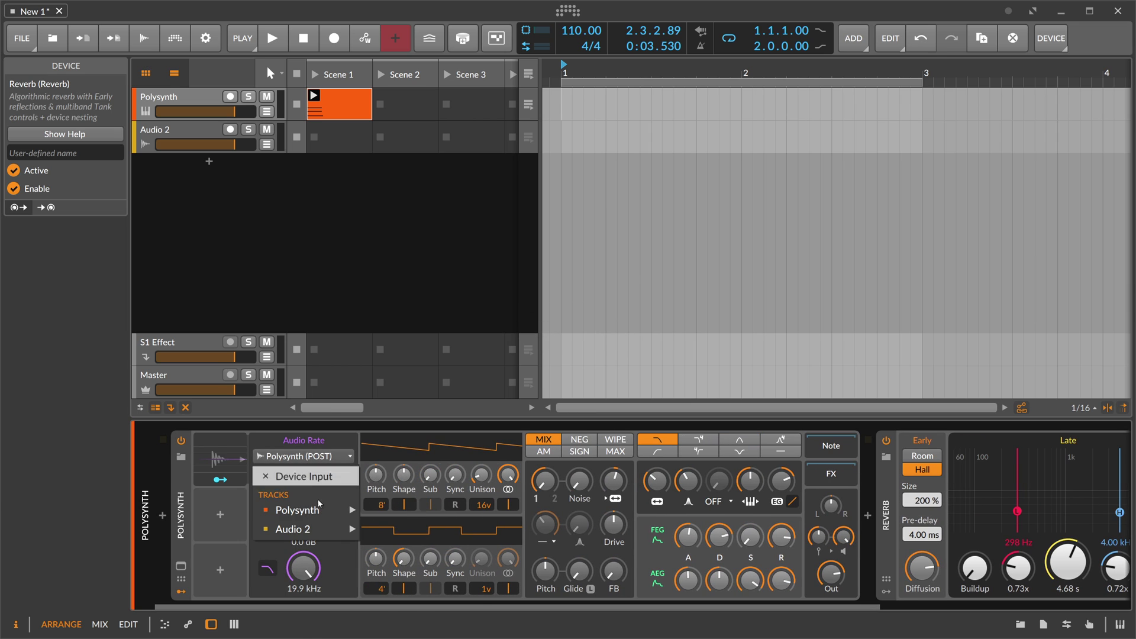
{"action": "mouse_move", "coordinate": [302, 510]}
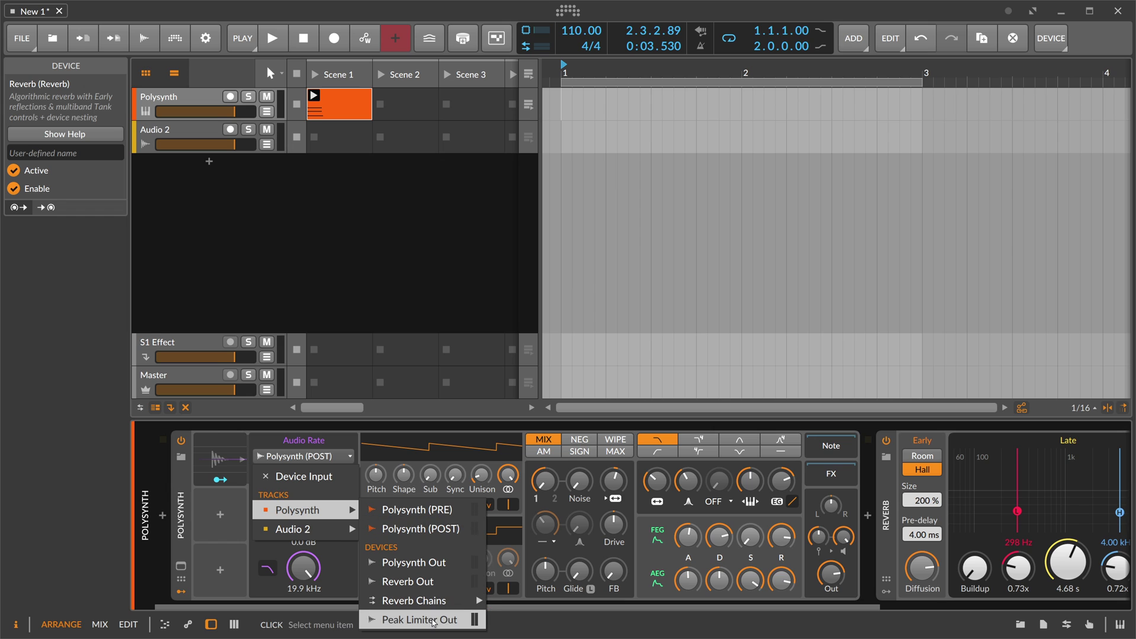
{"action": "left_click", "coordinate": [432, 620]}
{"action": "scroll", "coordinate": [781, 601], "scroll_direction": "right", "scroll_amount": 5}
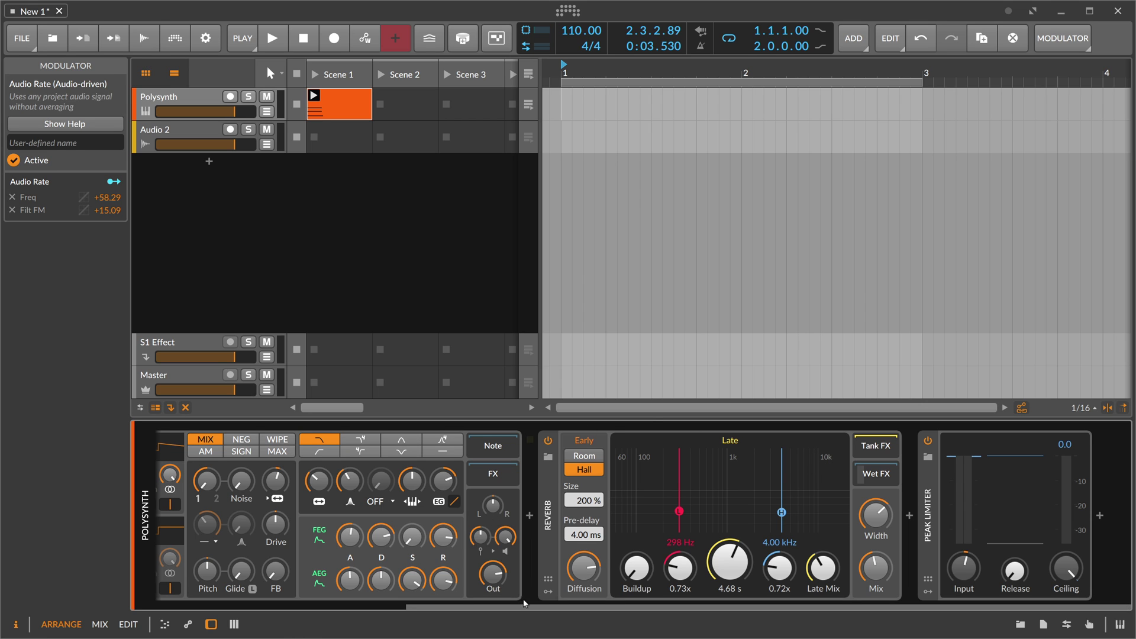
{"action": "left_click_drag", "start_coordinate": [524, 604], "coordinate": [169, 608]}
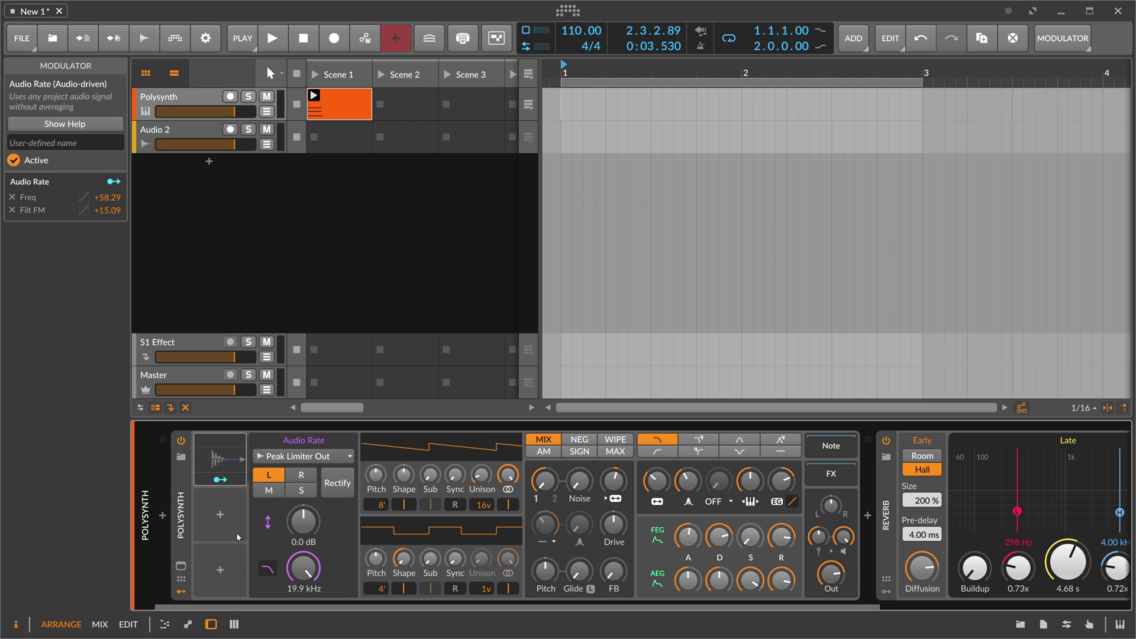